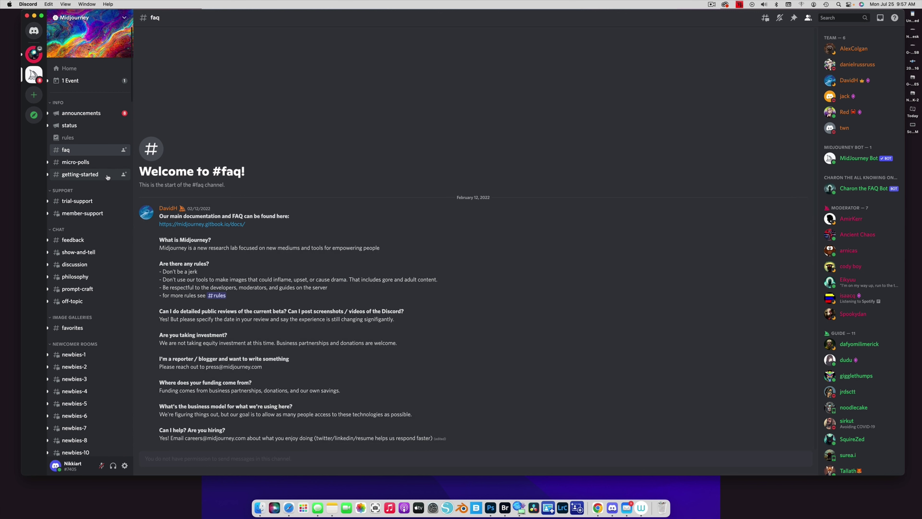
Step: Open the announcements channel and read through the July 2022 posts
click(83, 113)
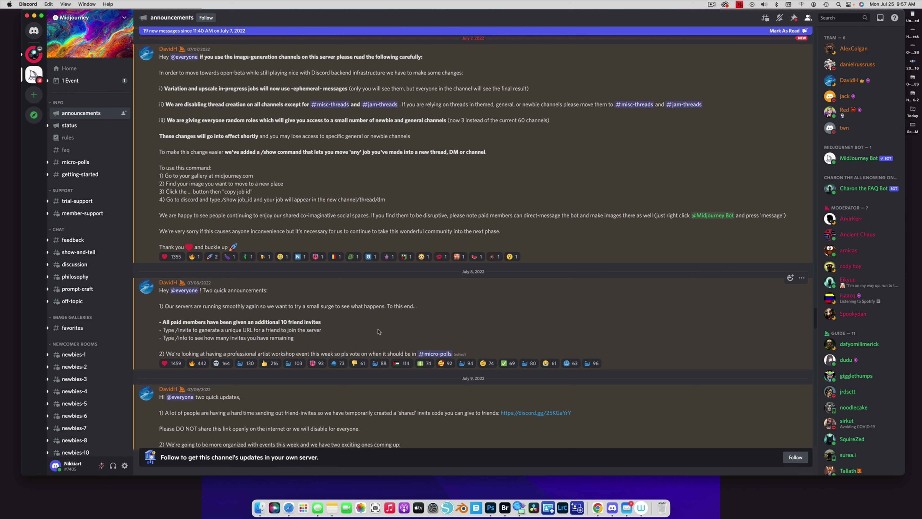
scroll(378, 331, down, 3)
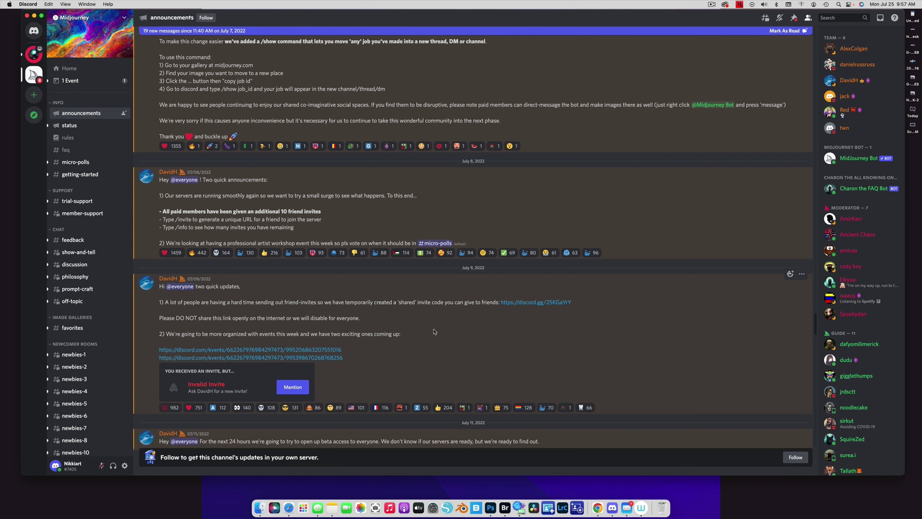
scroll(434, 331, up, 1)
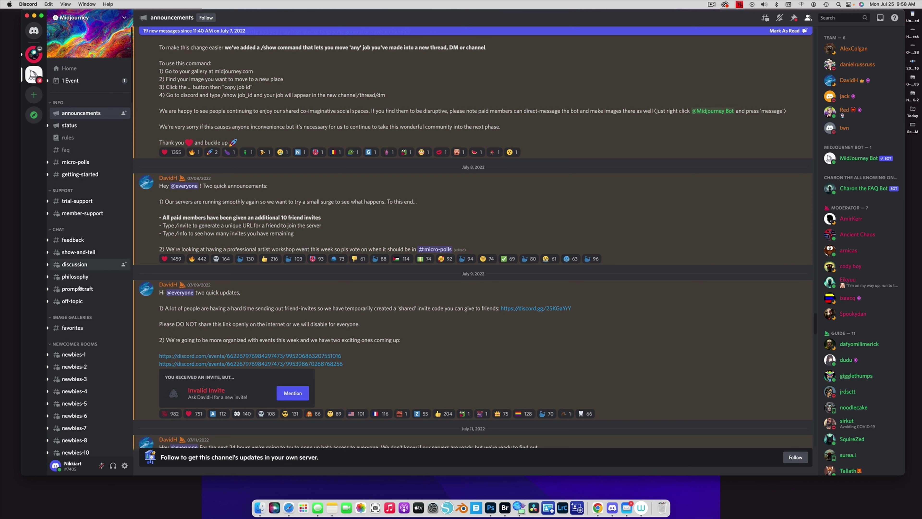
Step: Look over the server's channel list down to the newcomer rooms
scroll(81, 328, down, 2)
scroll(80, 328, down, 2)
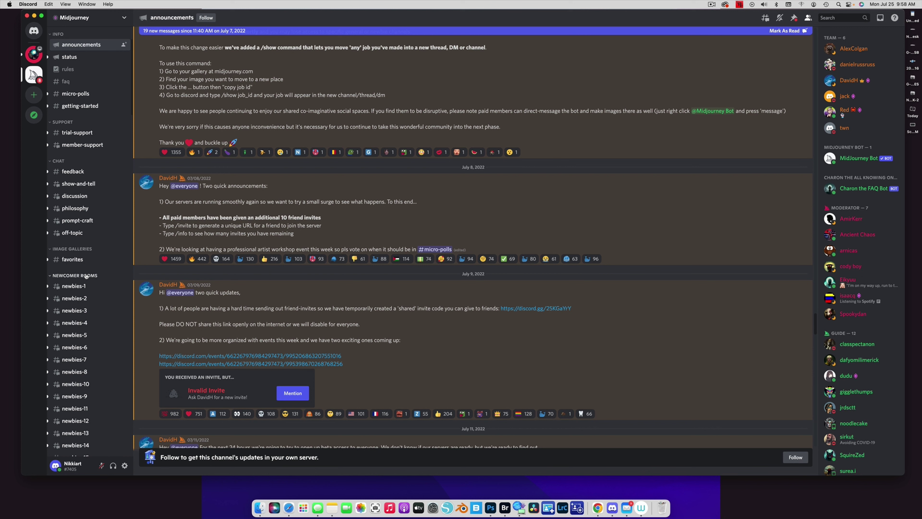
mouse_move(114, 302)
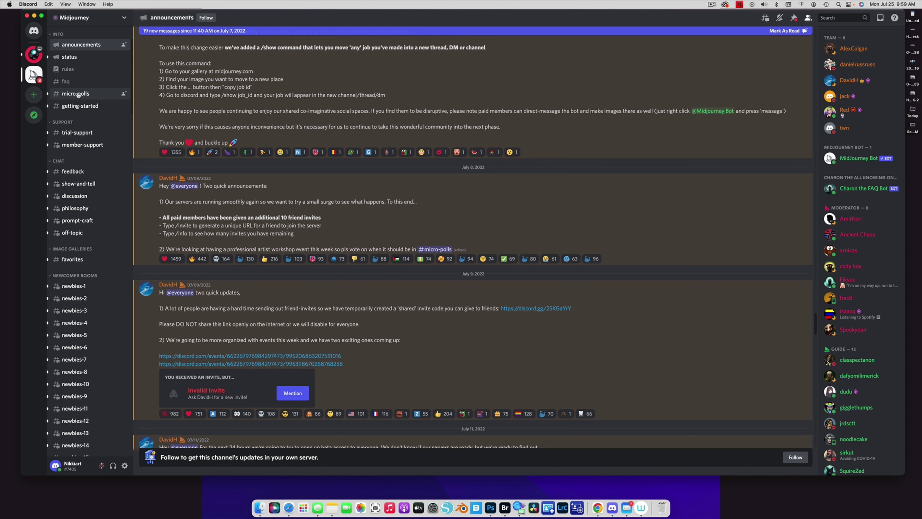
scroll(80, 106, up, 2)
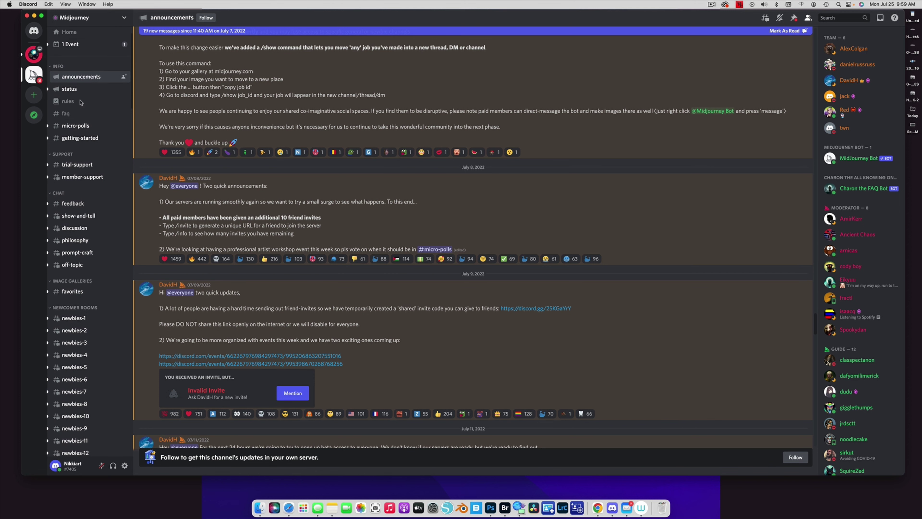
Step: Open the getting-started channel and read the instructions for creating images
click(88, 139)
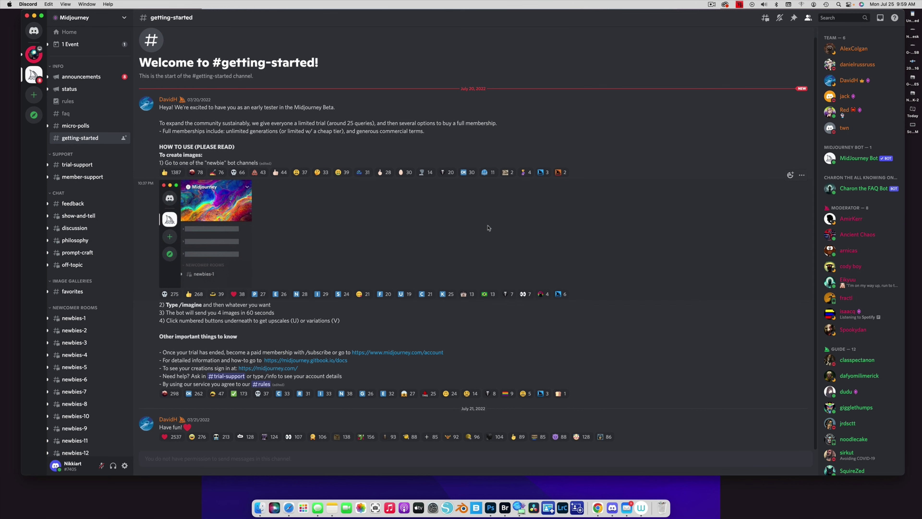
scroll(390, 236, up, 1)
scroll(391, 236, down, 1)
scroll(390, 237, up, 1)
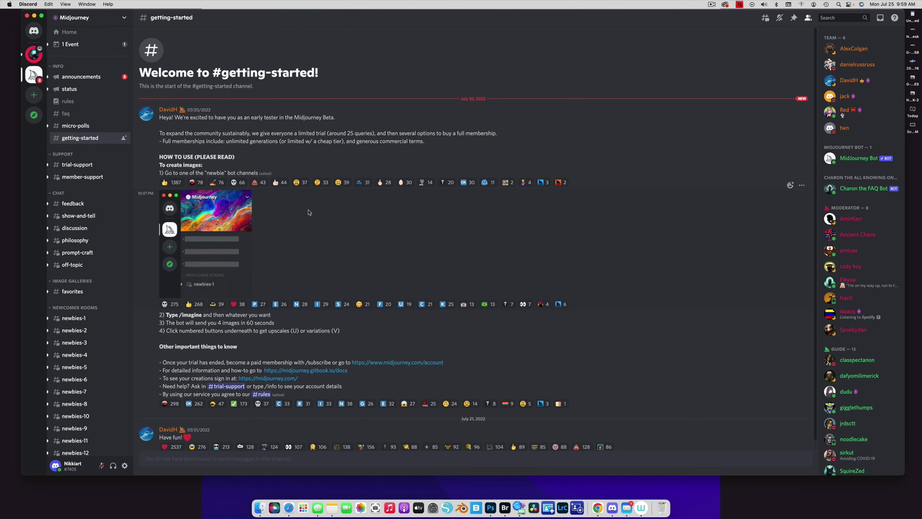
Step: Look briefly into the announcements channel and the prompt-craft channel
click(73, 76)
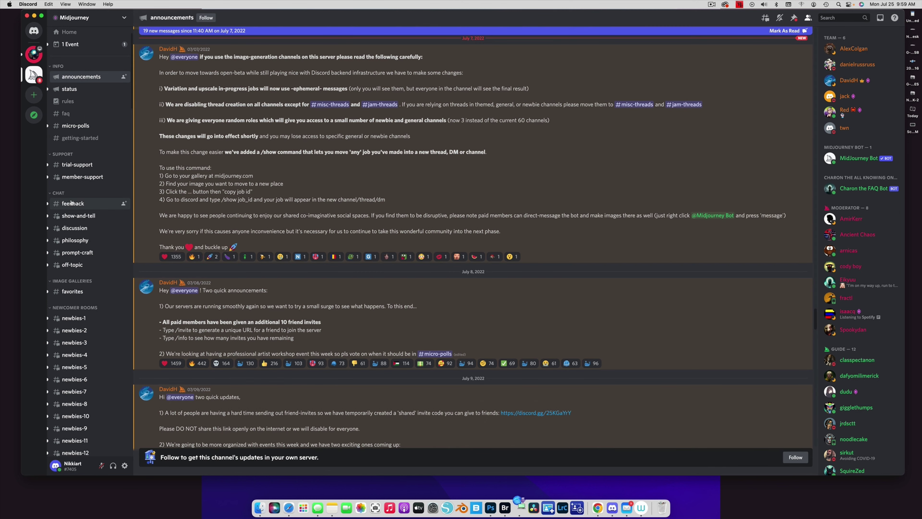
click(77, 253)
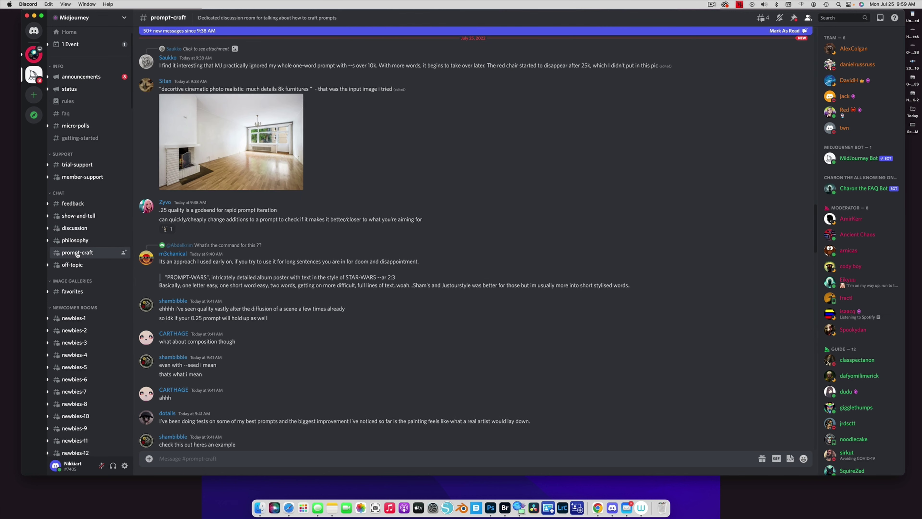
Step: Open the rules channel and read the terms from the beginning through to the Miscellaneous section
click(72, 102)
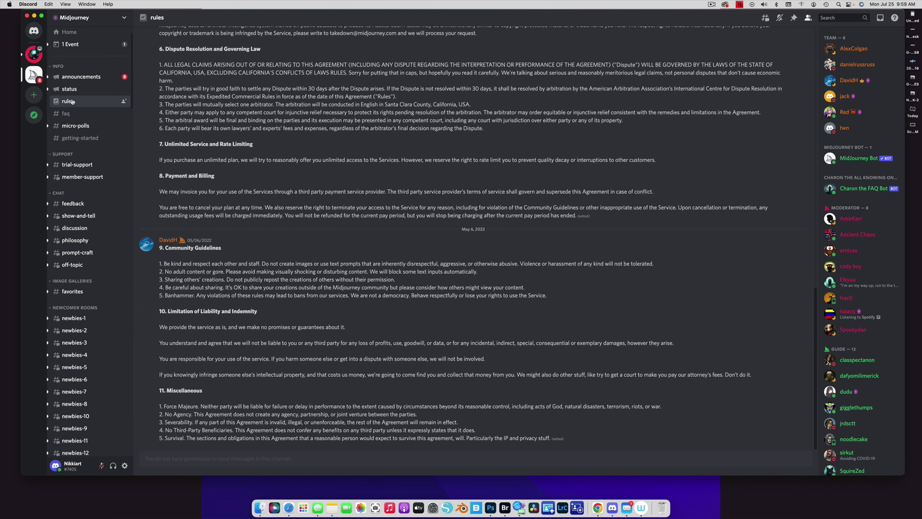
scroll(423, 119, up, 20)
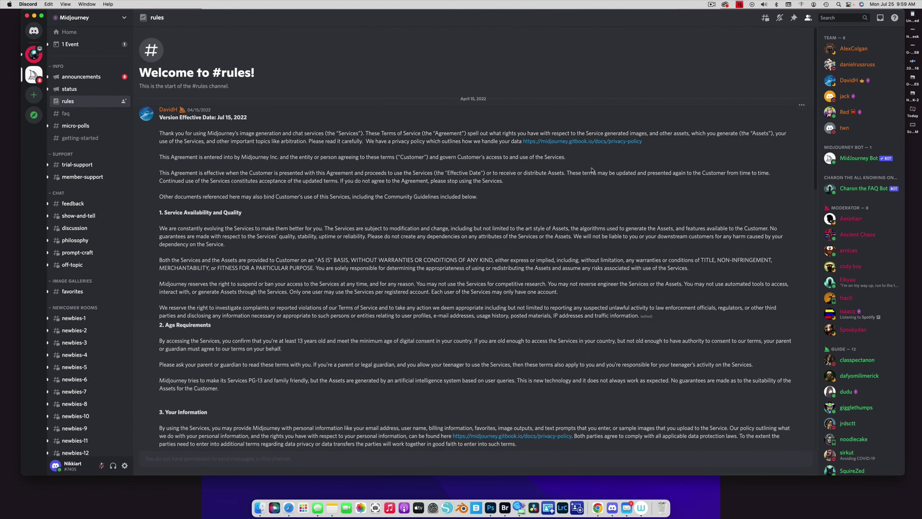
scroll(416, 216, down, 6)
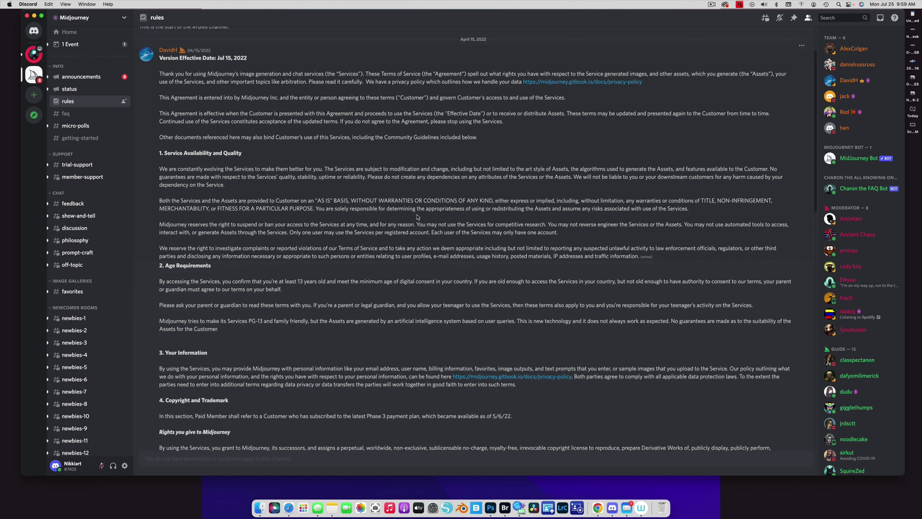
scroll(417, 216, down, 2)
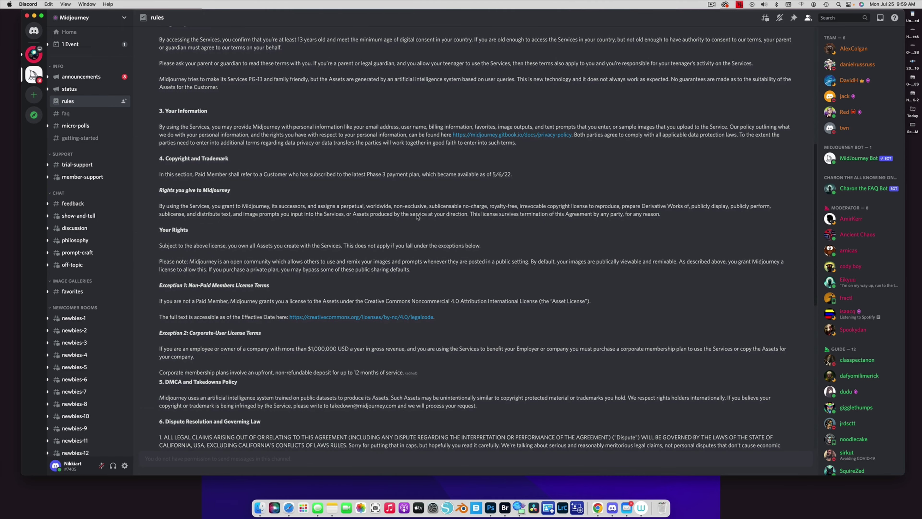
scroll(416, 216, down, 10)
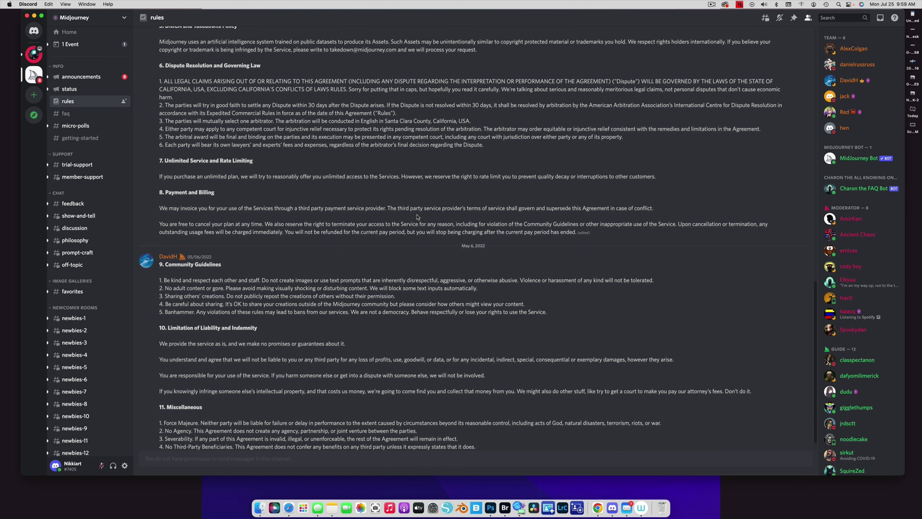
Step: Open the documentation linked in the faq channel in Safari and go to its User Manual page
key(alt+Down)
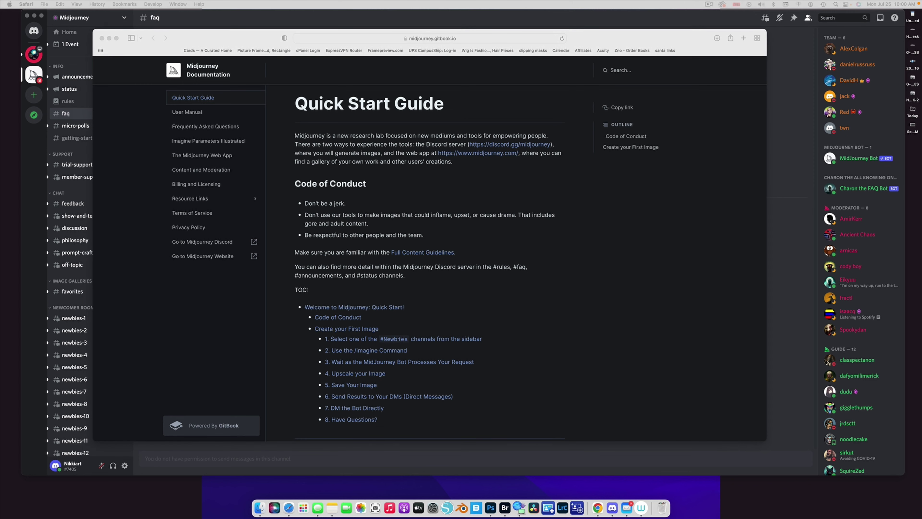
click(186, 112)
drag(236, 33, 237, 20)
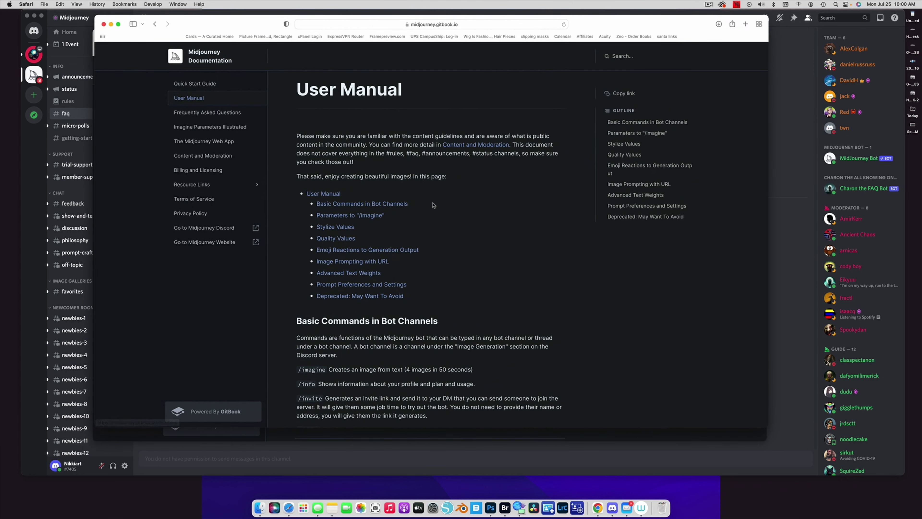
Step: Read the manual's sections on basic bot channel commands and "/imagine" parameters, and close the documentation window
click(343, 204)
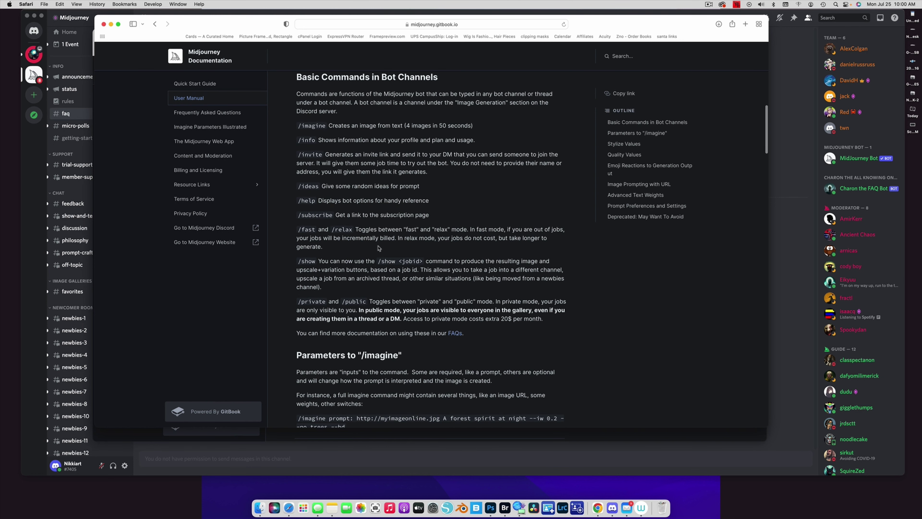
scroll(377, 256, down, 4)
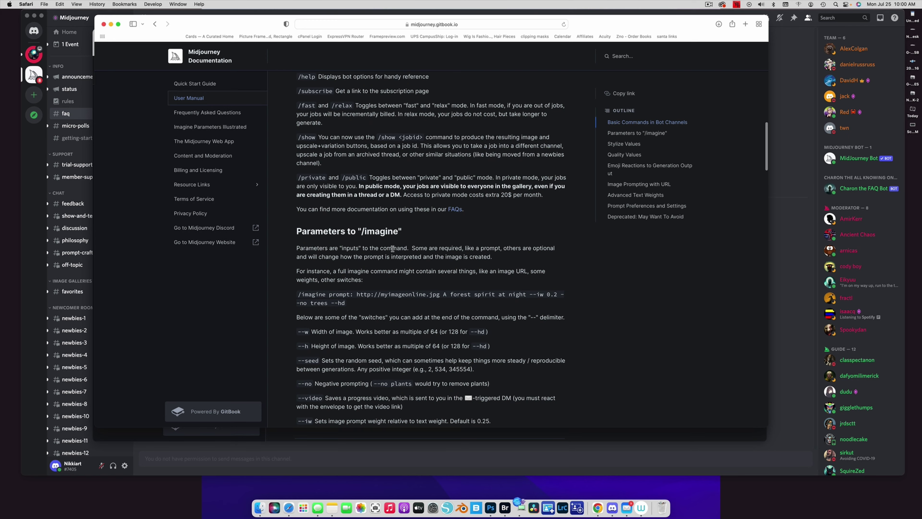
scroll(387, 304, down, 9)
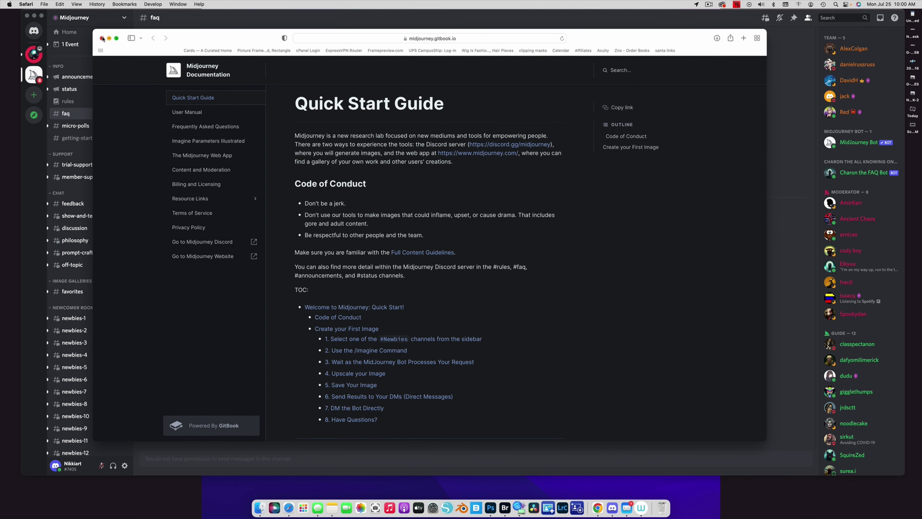
click(102, 38)
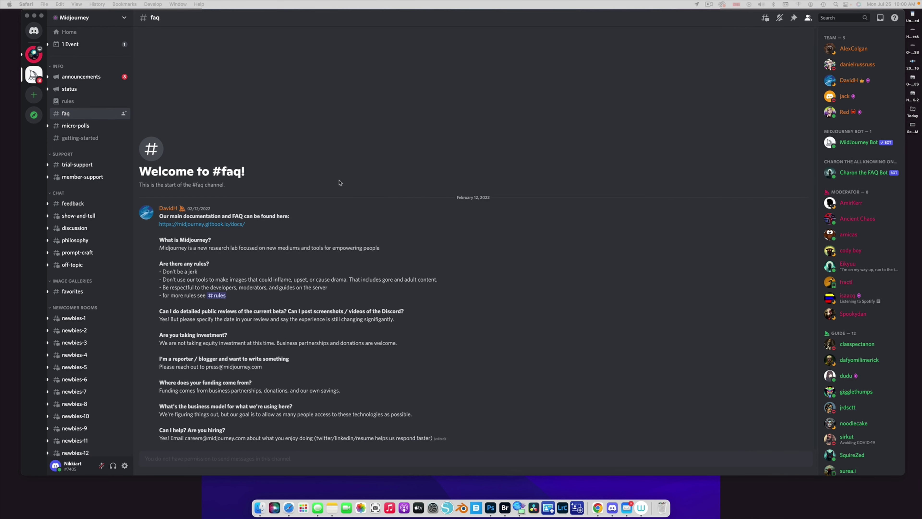
Step: Open the newbies-1 channel in Discord and browse back through the images and prompts posted there
click(73, 321)
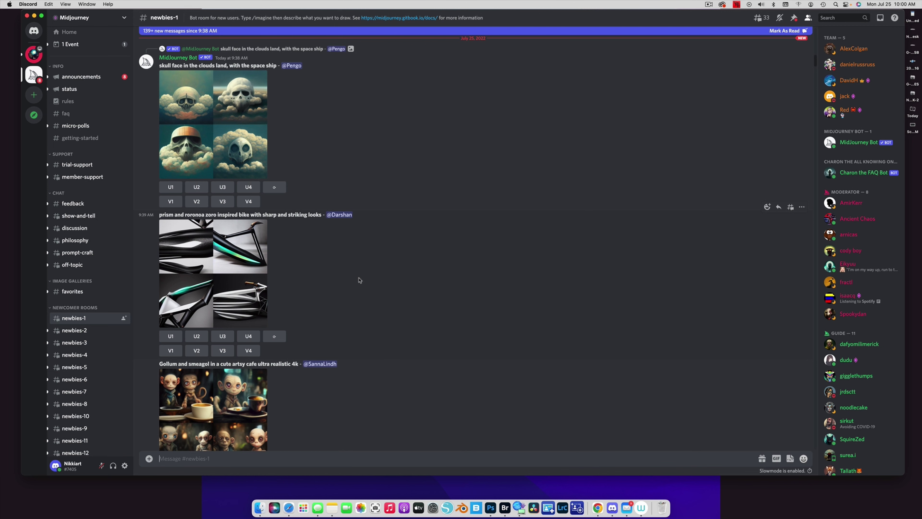
scroll(359, 279, up, 5)
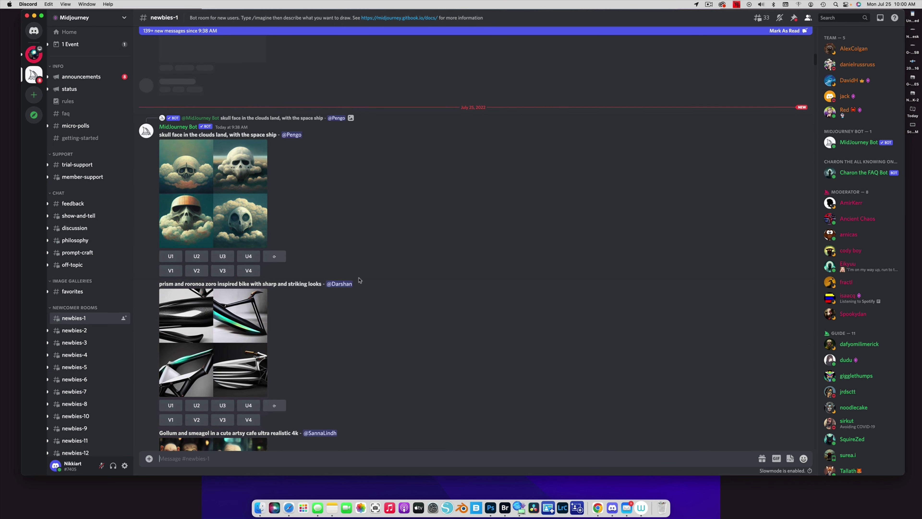
scroll(359, 280, up, 4)
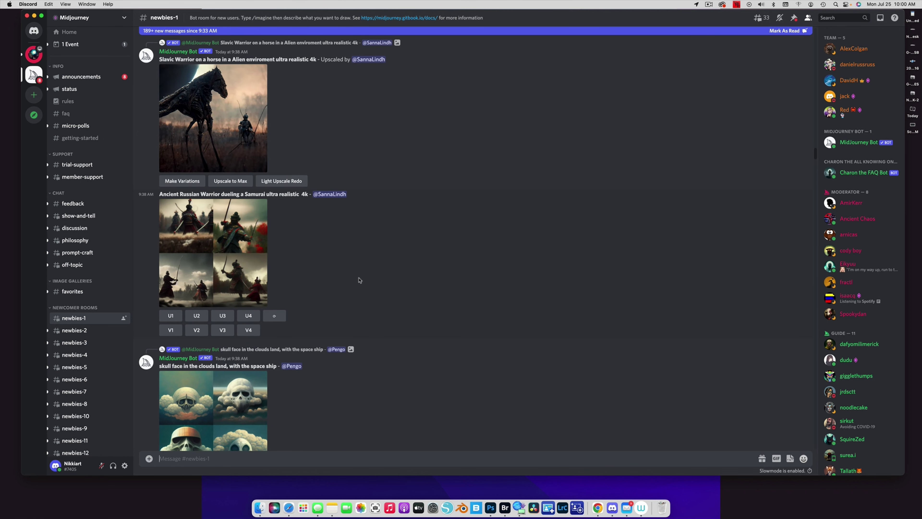
scroll(359, 279, up, 1)
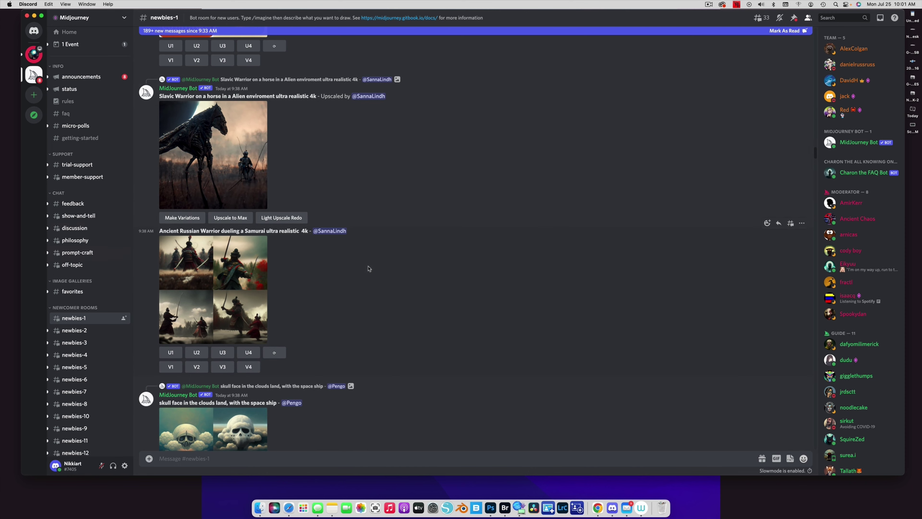
scroll(368, 268, up, 15)
scroll(367, 268, up, 10)
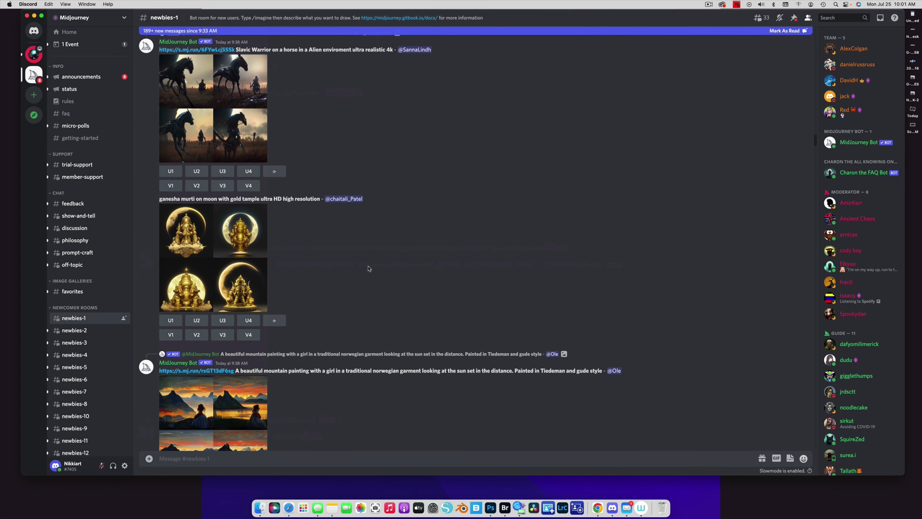
scroll(368, 268, up, 5)
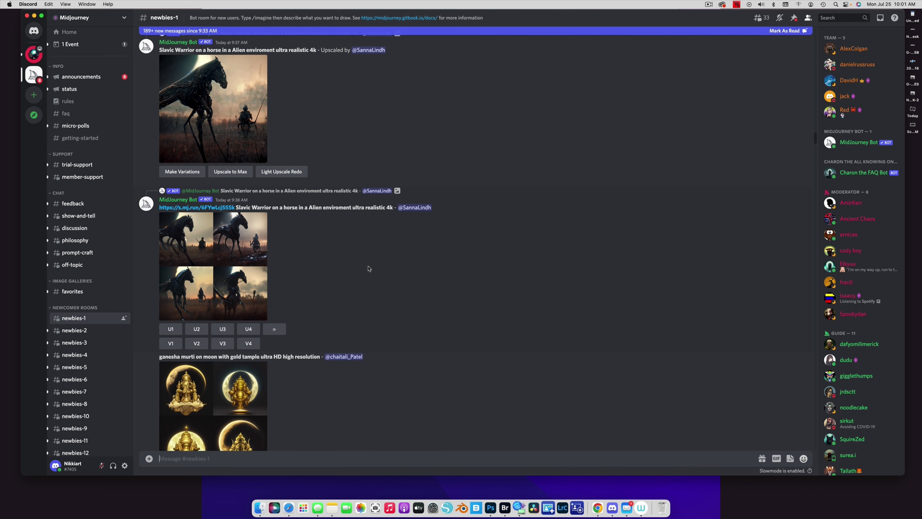
Step: View enlarged versions of the upscaled Slavic Warrior horse image and the foggy Elder City image, closing each preview
click(231, 142)
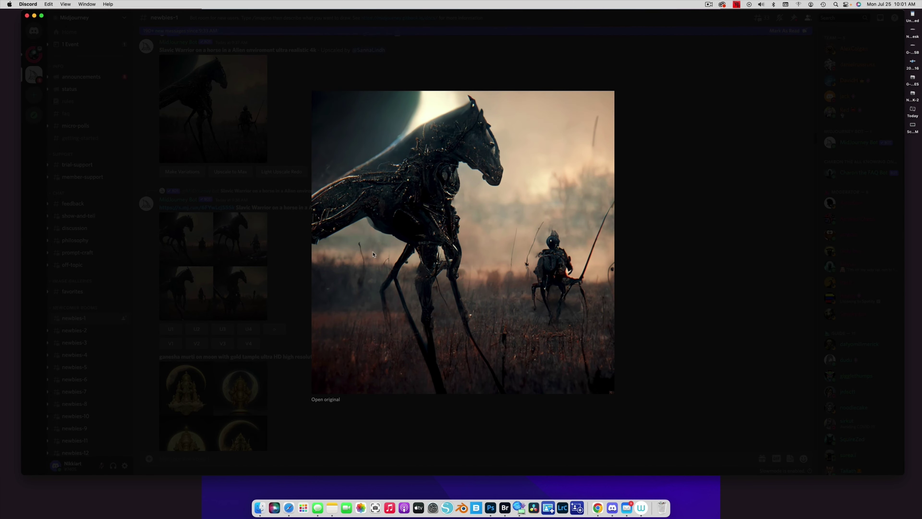
click(468, 61)
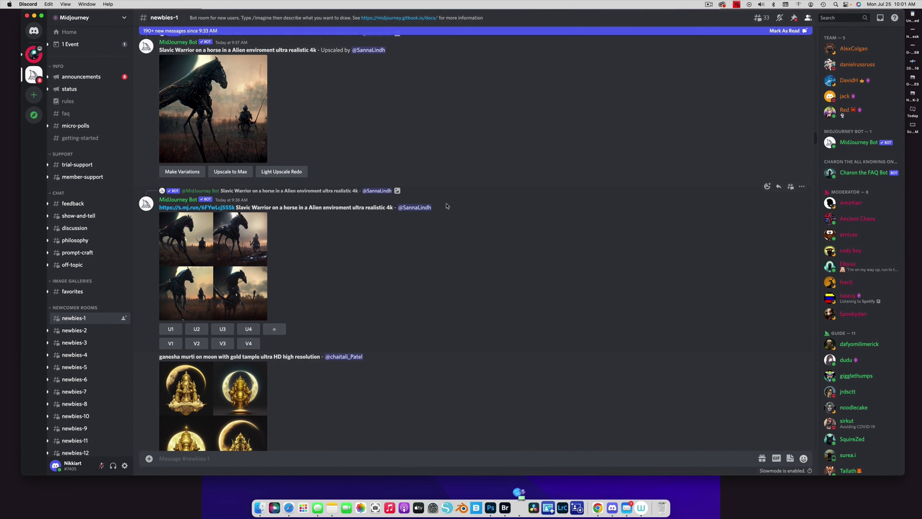
scroll(447, 206, up, 6)
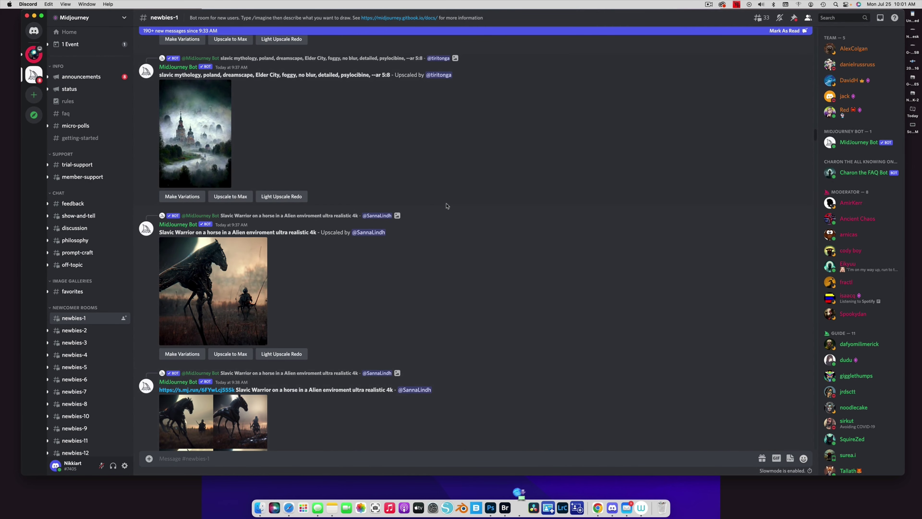
click(185, 175)
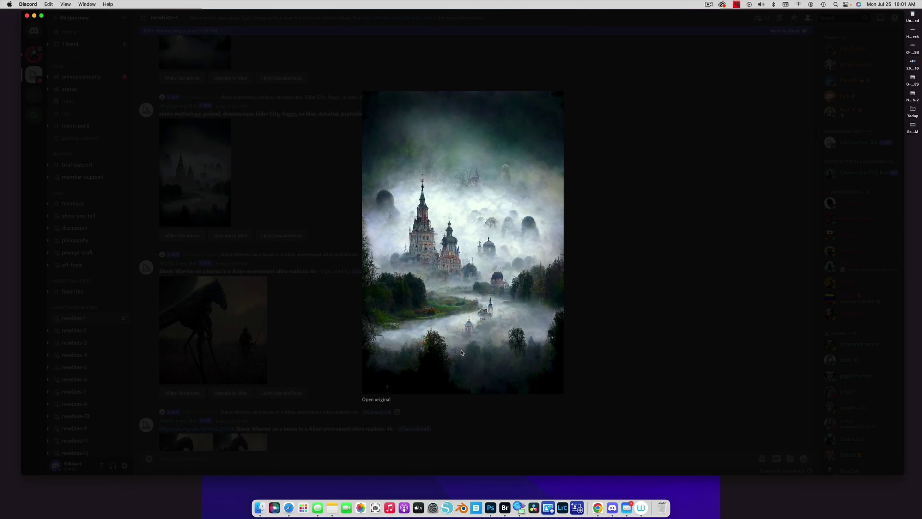
click(310, 199)
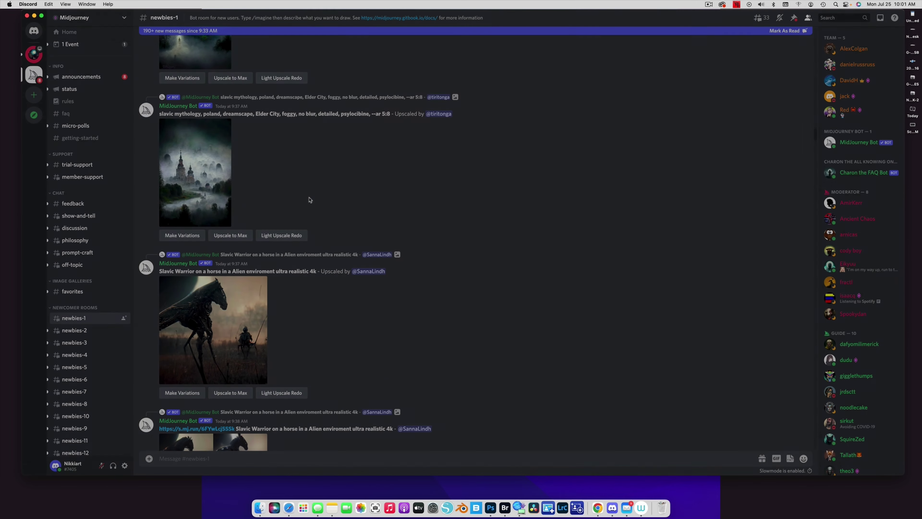
Step: Browse the older newbies-1 posts back to the H. P. Lovecraft portrait
scroll(449, 268, up, 3)
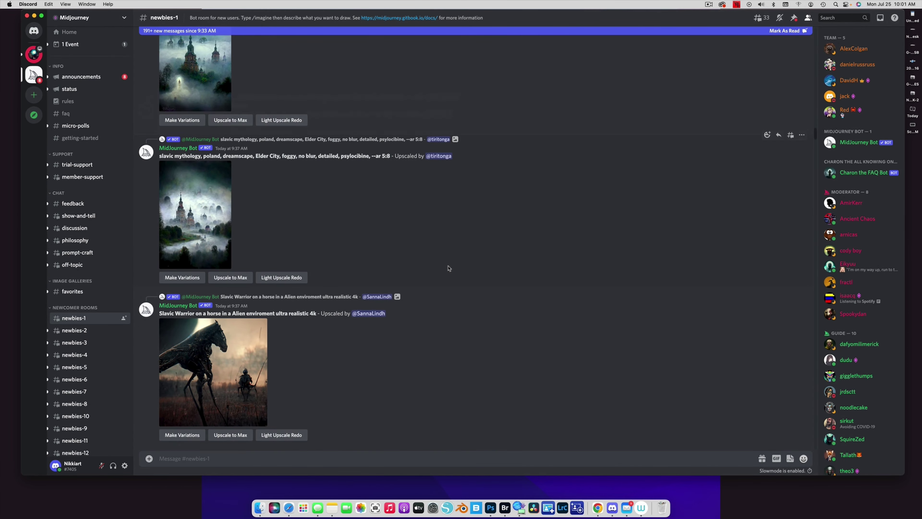
scroll(449, 268, up, 10)
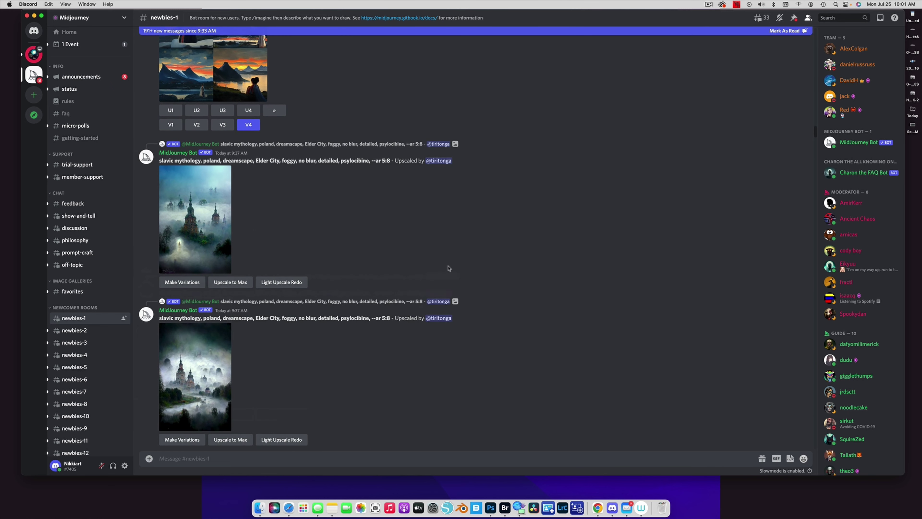
scroll(449, 268, up, 1)
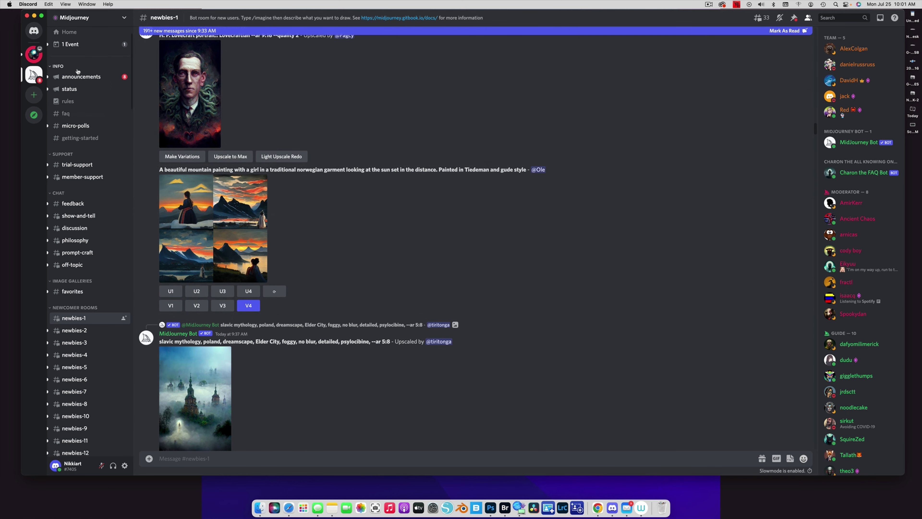
Step: Look over the newcomer rooms in the channel list and browse the newbies-1 posts to the golden Ganesha images
scroll(77, 71, up, 2)
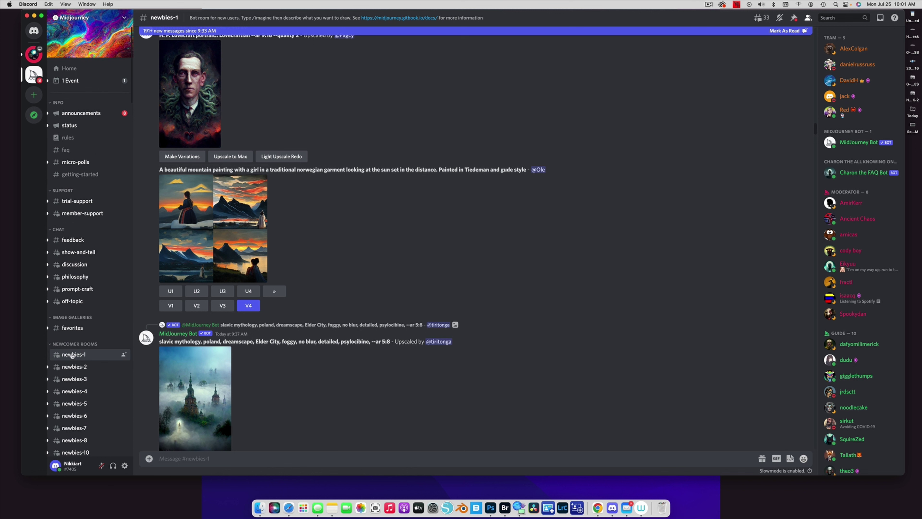
mouse_move(79, 380)
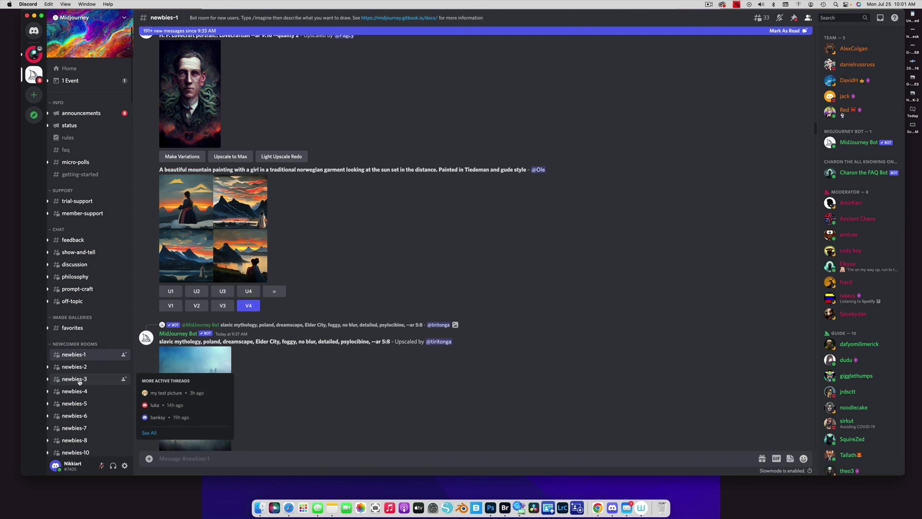
mouse_move(90, 358)
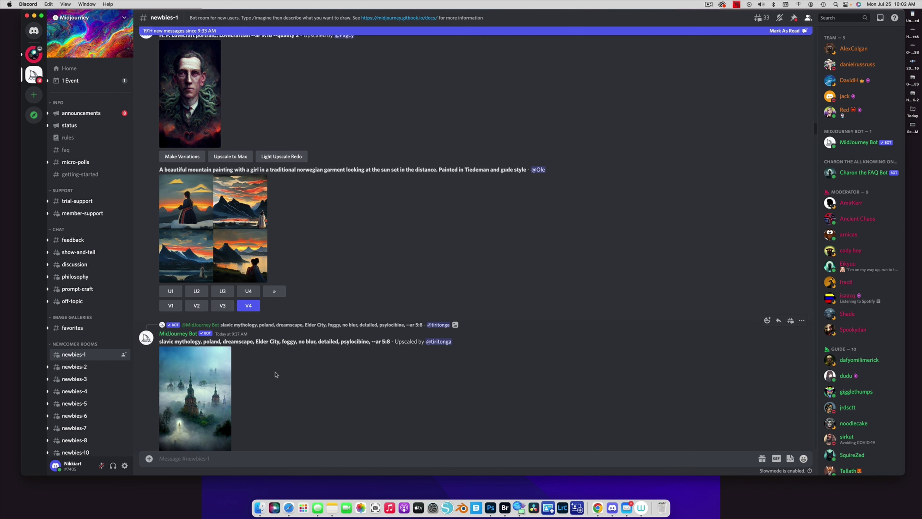
scroll(276, 375, down, 15)
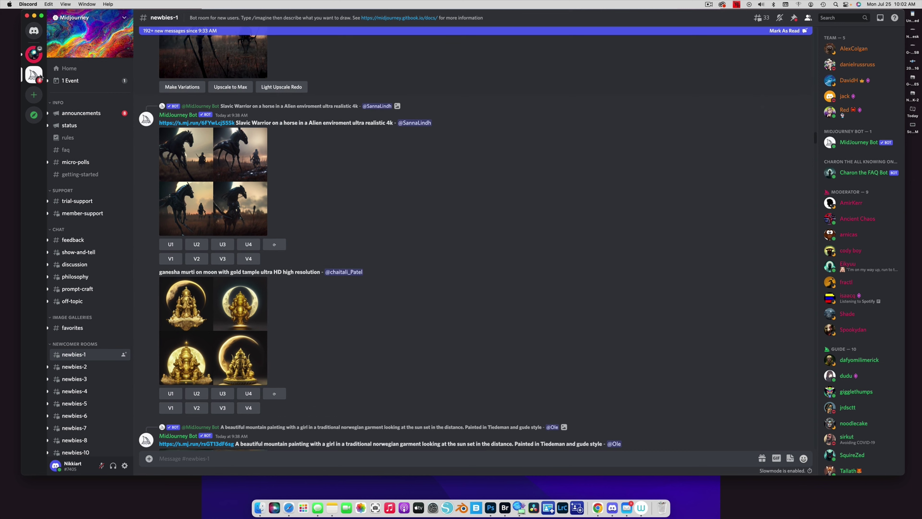
Step: Open the direct messages with MidJourney Bot and review the earlier peony painting prompts and their upscaled results
click(35, 31)
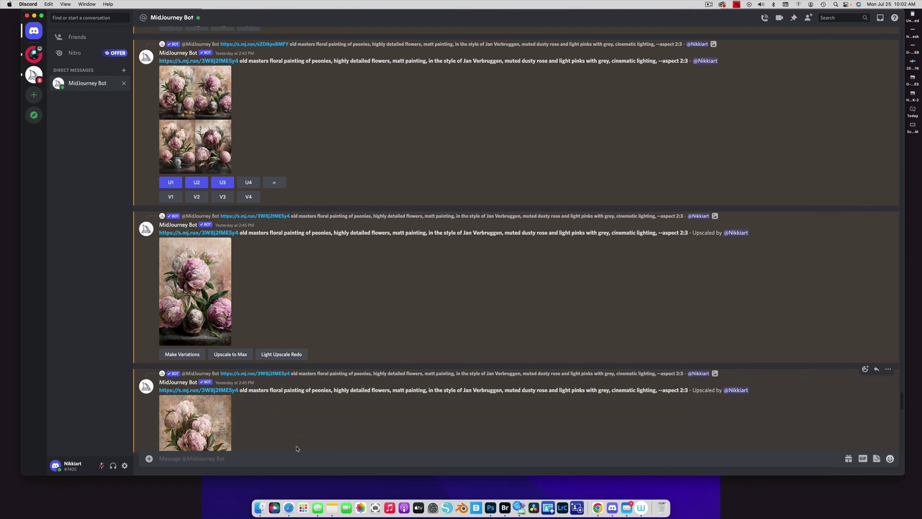
scroll(274, 388, up, 15)
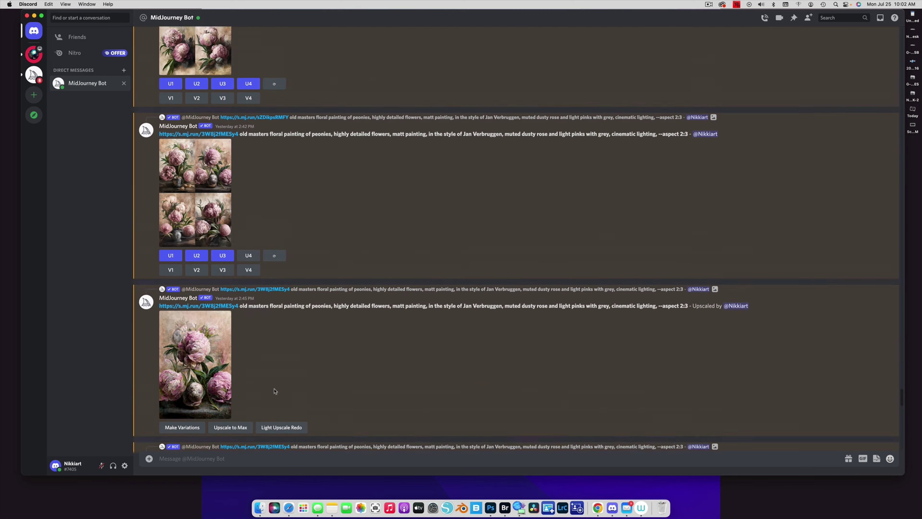
scroll(274, 390, up, 15)
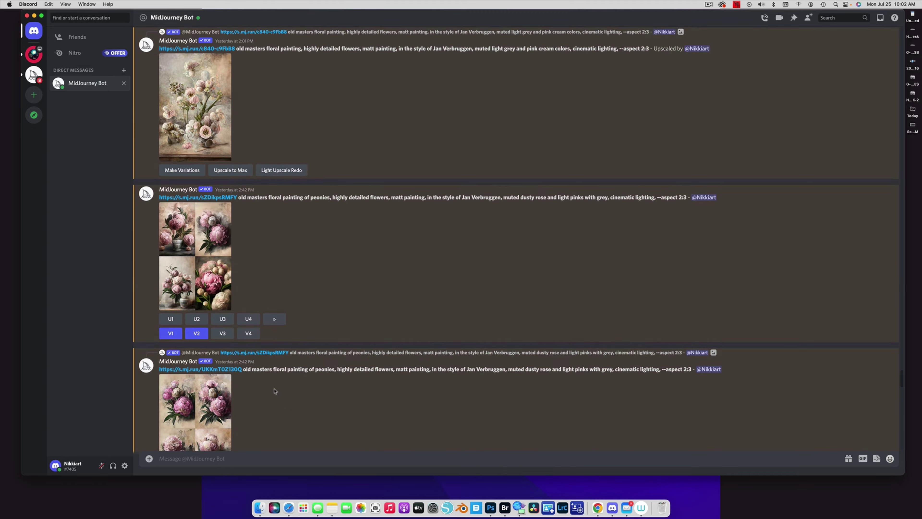
scroll(275, 391, down, 15)
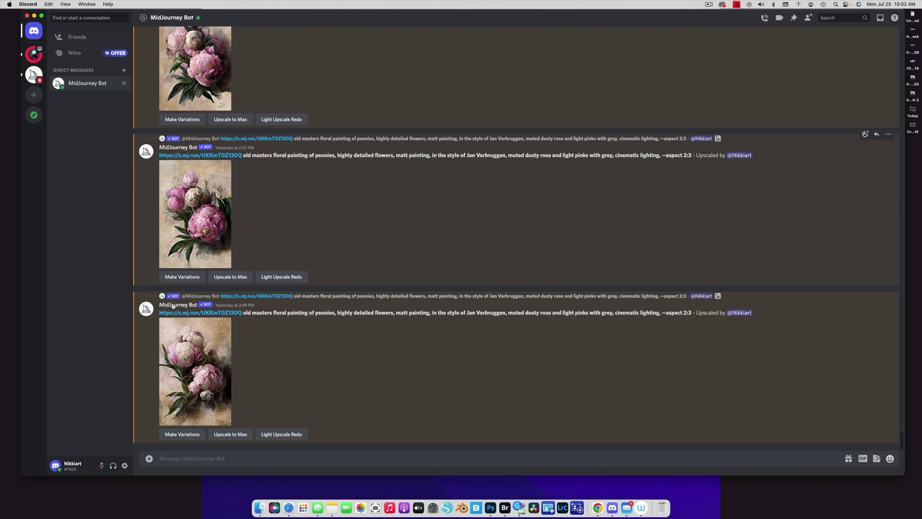
Step: Submit an /imagine prompt using the text in the AI note in Notes, from "Highly detailed ornately carved cave" through "—aspect 8:16"
click(207, 459)
text(/imag)
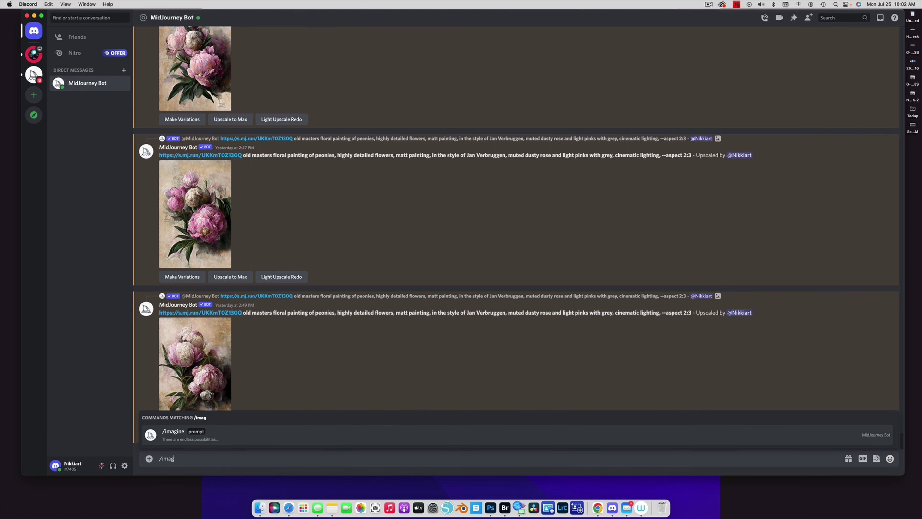
click(187, 439)
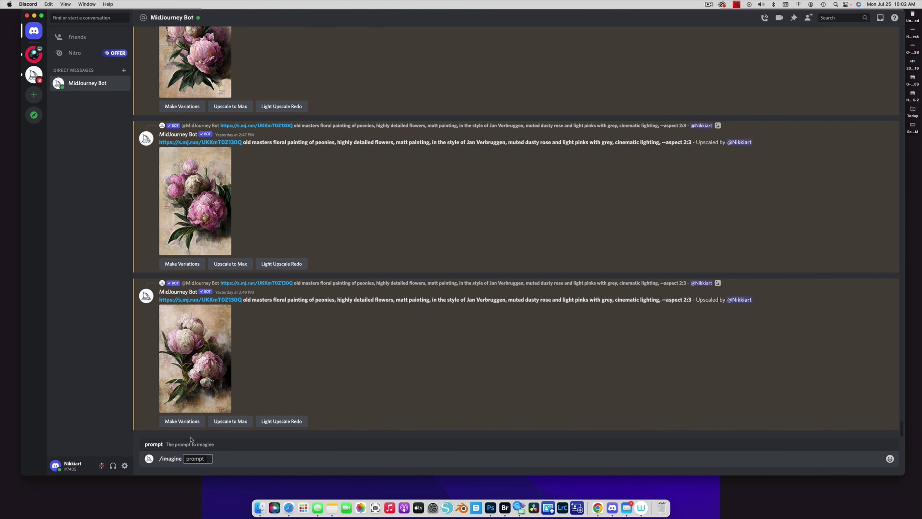
click(331, 507)
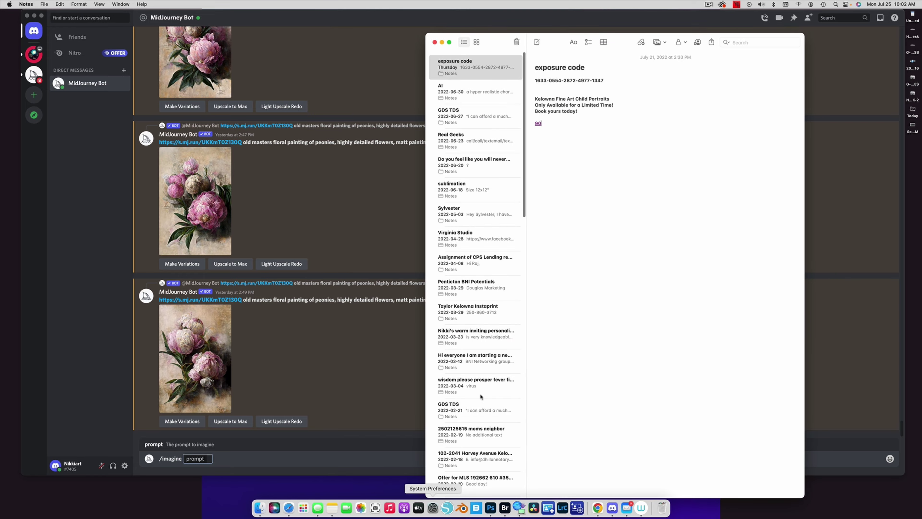
click(472, 92)
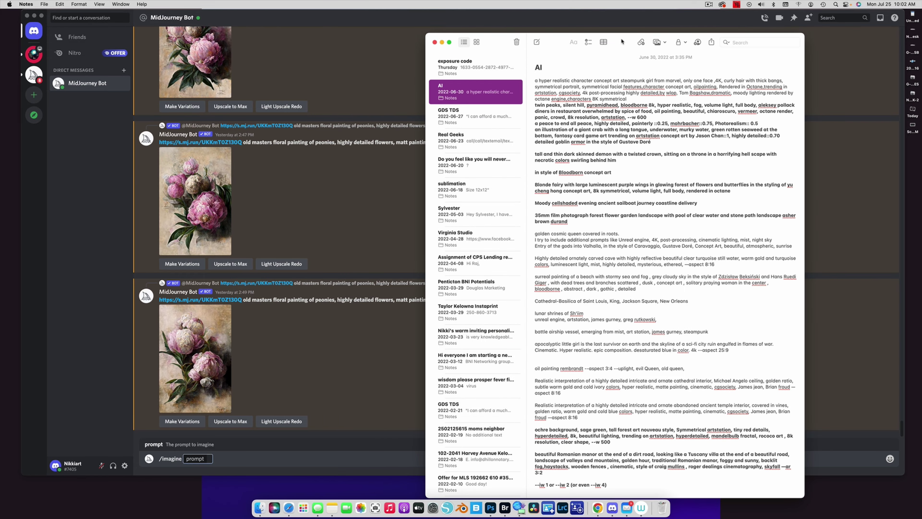
key(super+m)
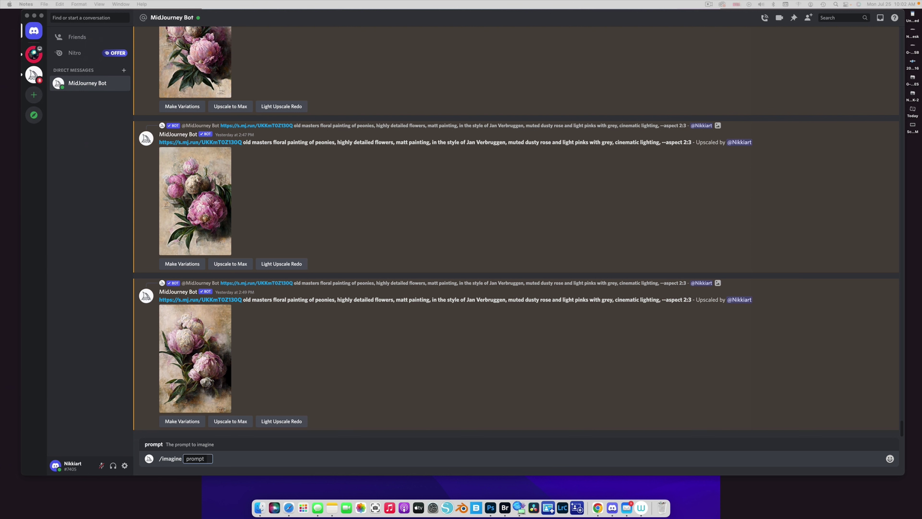
click(210, 458)
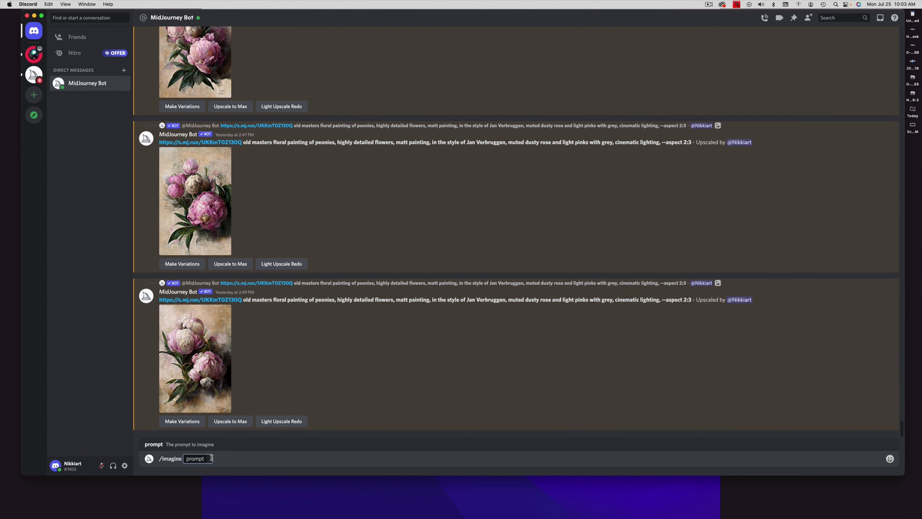
text(Highly detailed ornately carved cave with highly reflective beautiful clear turquoise still water, warm gold and turquoise colors, luminescent light, mist, highly detailed, mysterious, ethereal, —aspect 8:16)
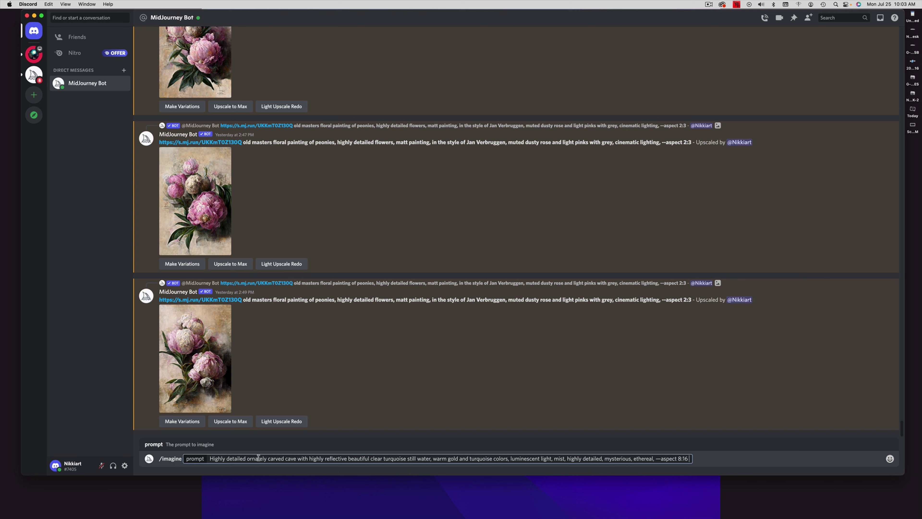
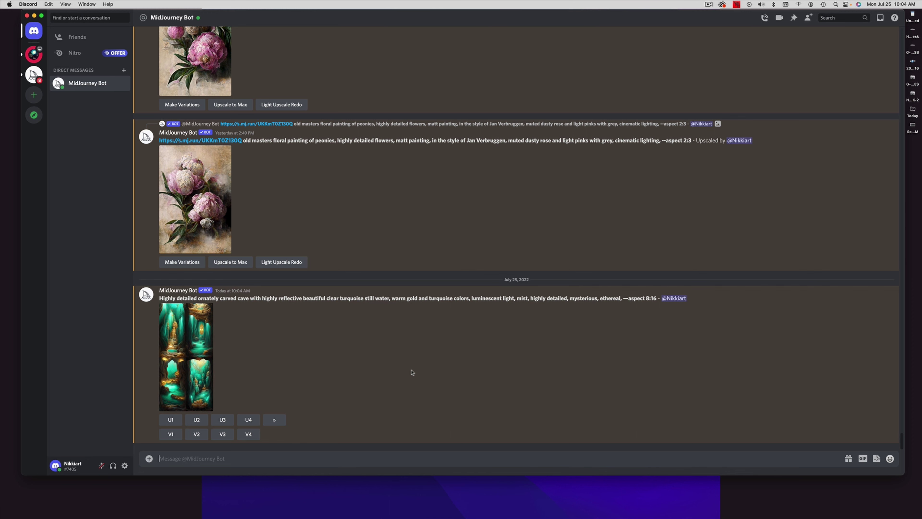
Step: Preview the generated cave grid enlarged, and request upscales of images 2 and 3 plus variations of image 2
click(182, 354)
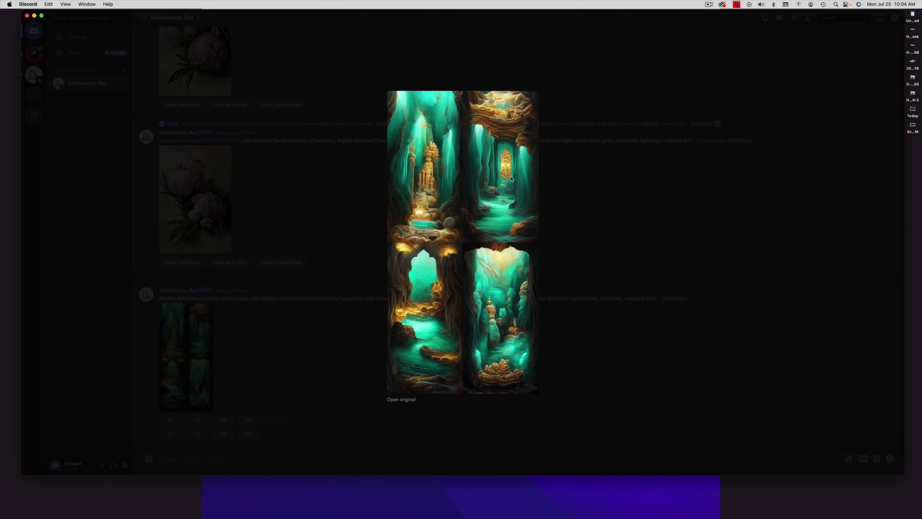
click(582, 317)
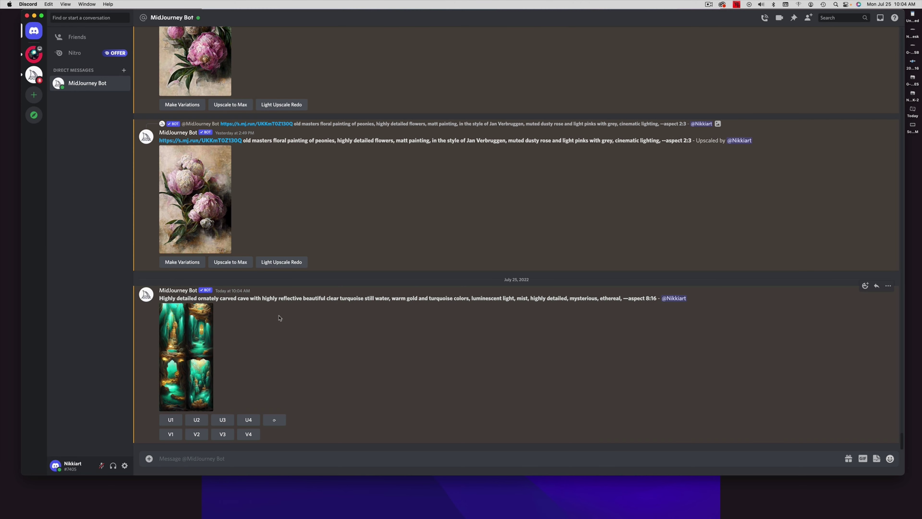
click(197, 420)
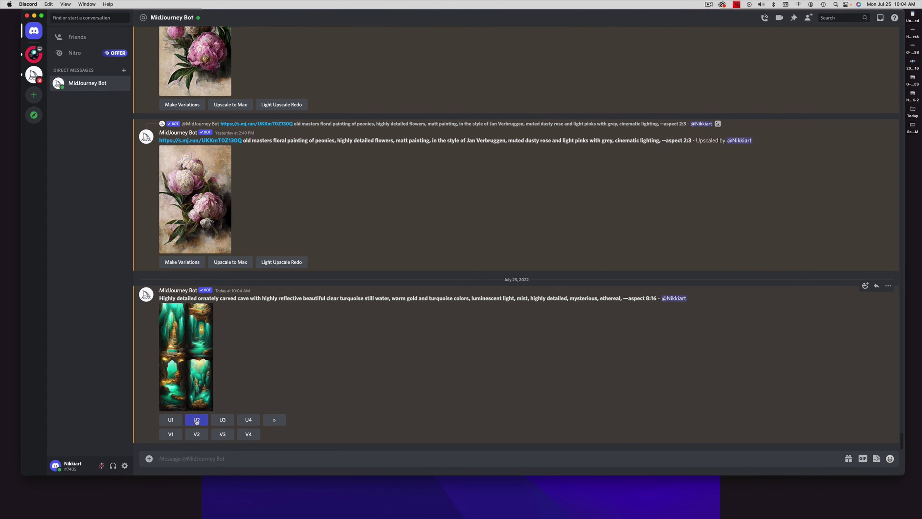
click(223, 388)
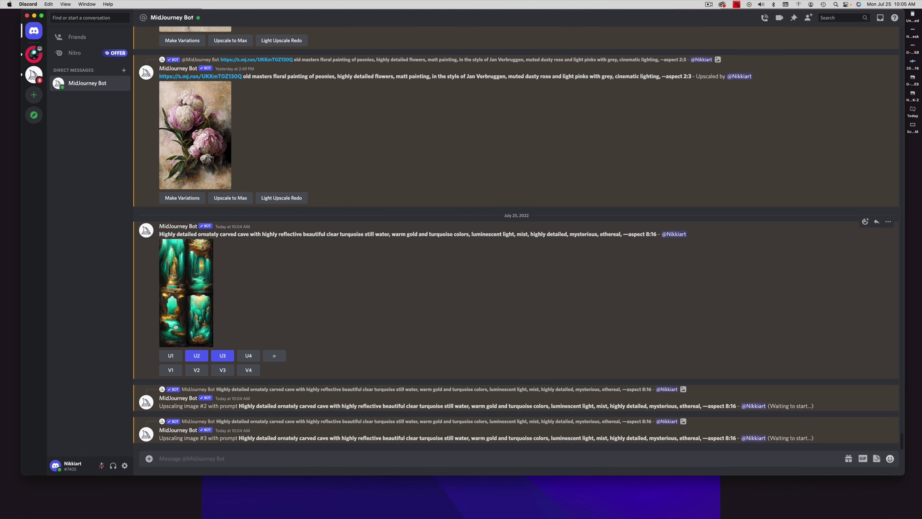
click(197, 369)
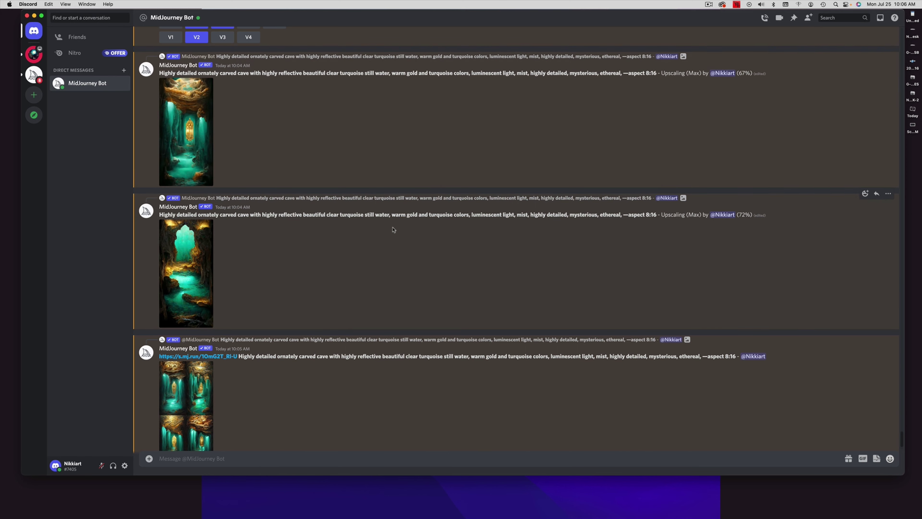
Step: Preview the new grid of cave variations enlarged, and request upscales of its images 1 and 3
scroll(394, 229, down, 2)
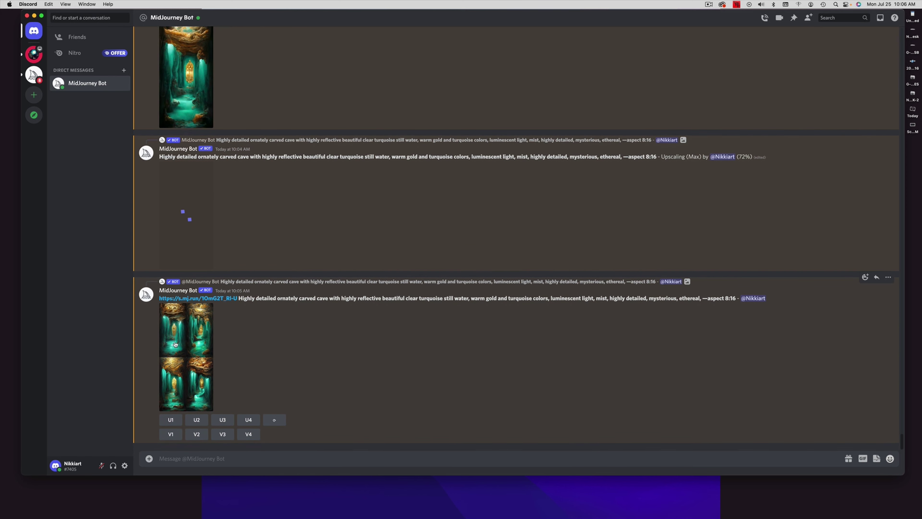
click(176, 344)
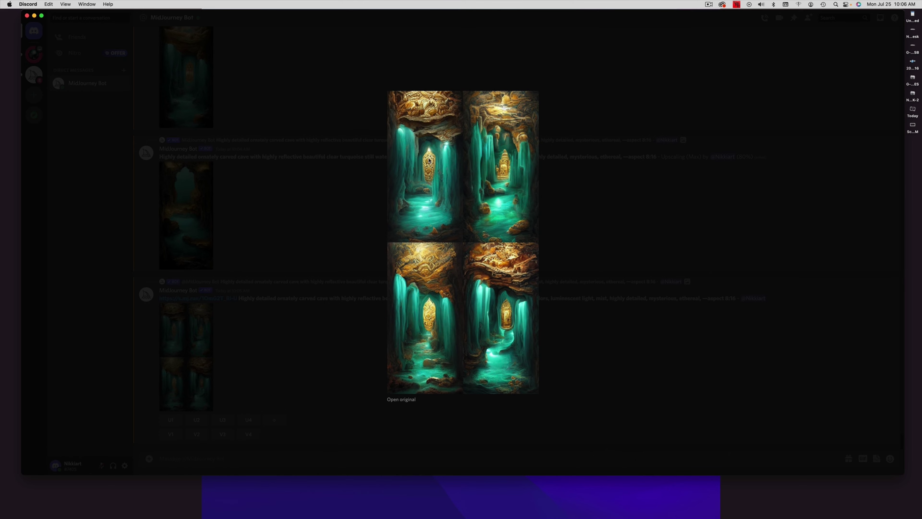
click(561, 340)
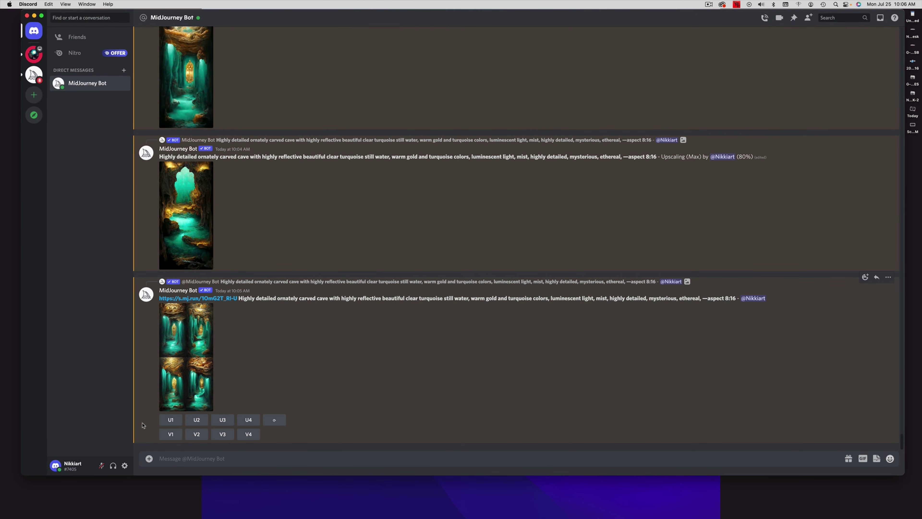
click(171, 420)
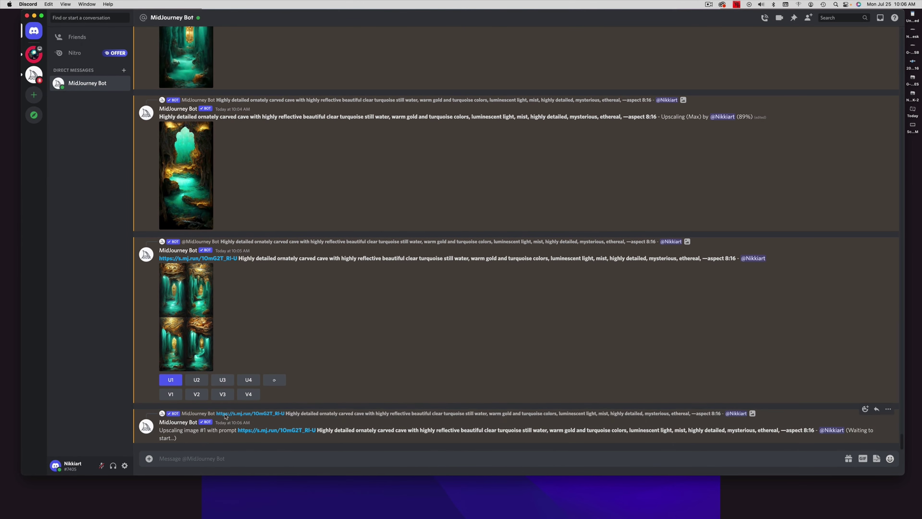
click(223, 380)
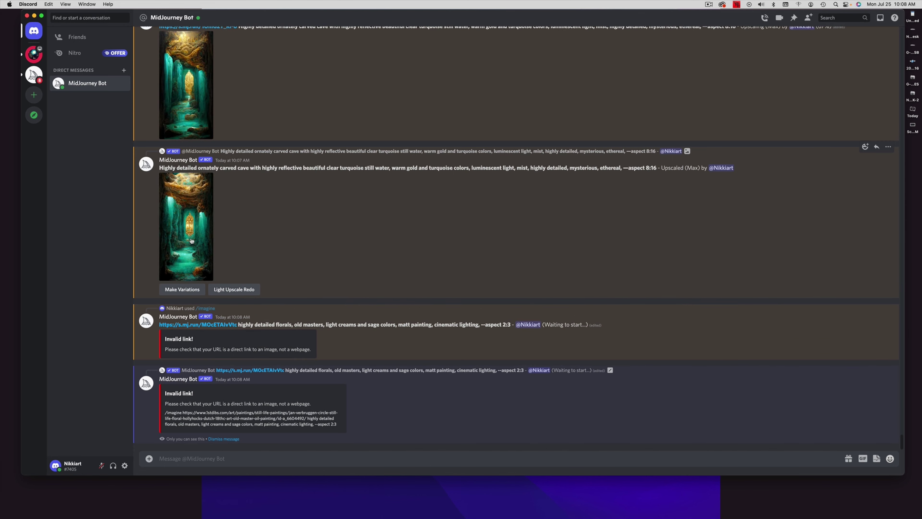
Step: Open the original of the upscaled cave image with the golden window in Safari, start saving it, and cancel the save
click(192, 240)
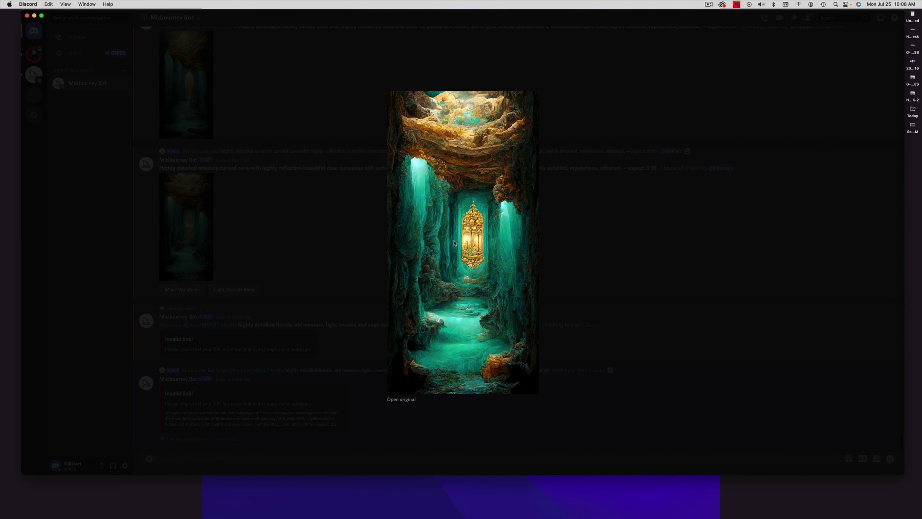
click(402, 399)
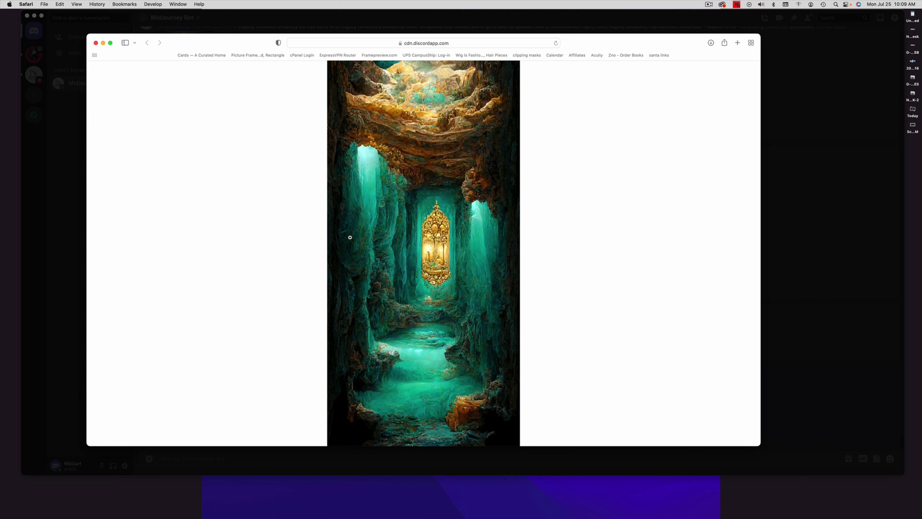
right_click(394, 199)
click(399, 210)
click(96, 43)
click(371, 256)
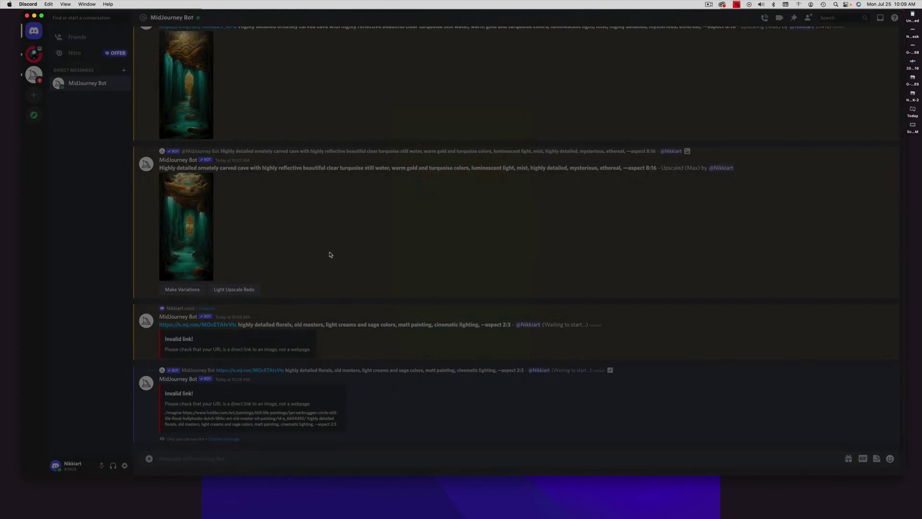
scroll(313, 254, up, 1)
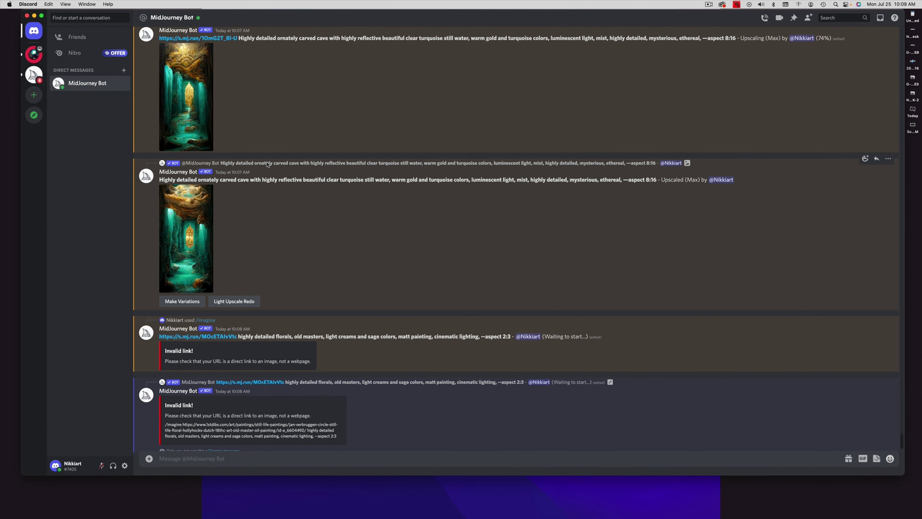
scroll(207, 213, up, 5)
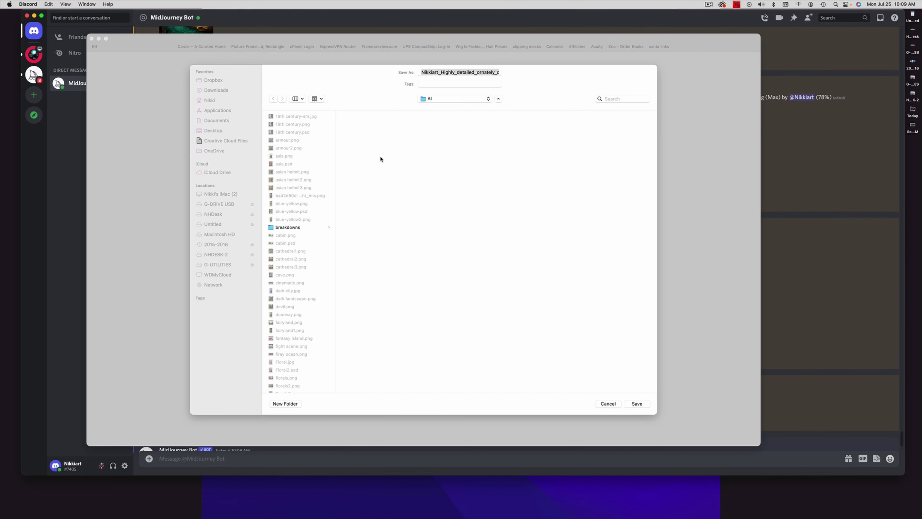
click(608, 403)
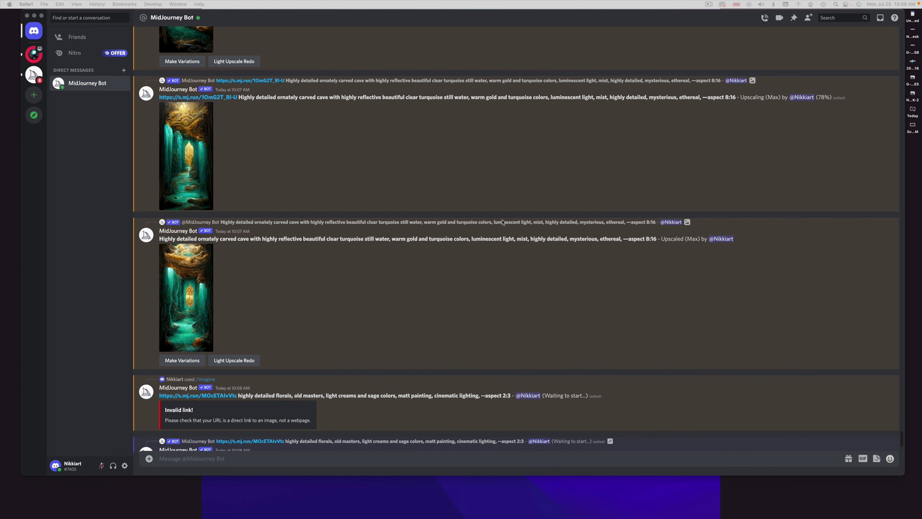
Step: View the upscaled cave image with the arched opening enlarged, close the preview, and browse back to the variations grid
scroll(467, 256, up, 6)
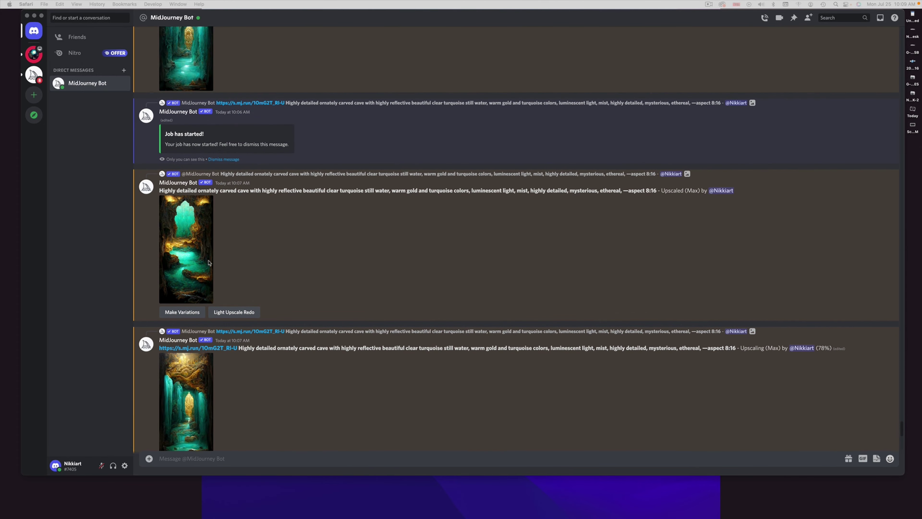
click(194, 257)
click(193, 256)
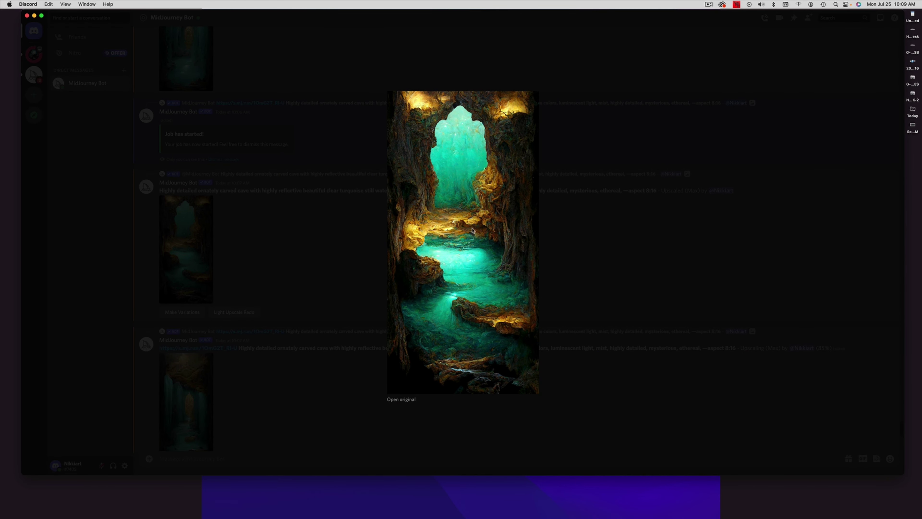
click(542, 275)
scroll(424, 285, up, 6)
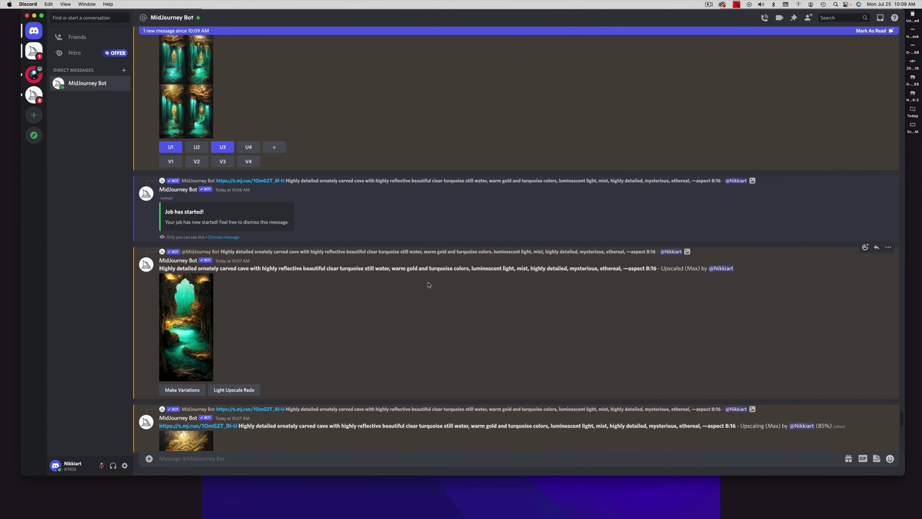
Step: Switch to Photoshop and view lavender-florals1.png, lavender-florals2.png and lavender-florals3.png in turn
key(ctrl+Up)
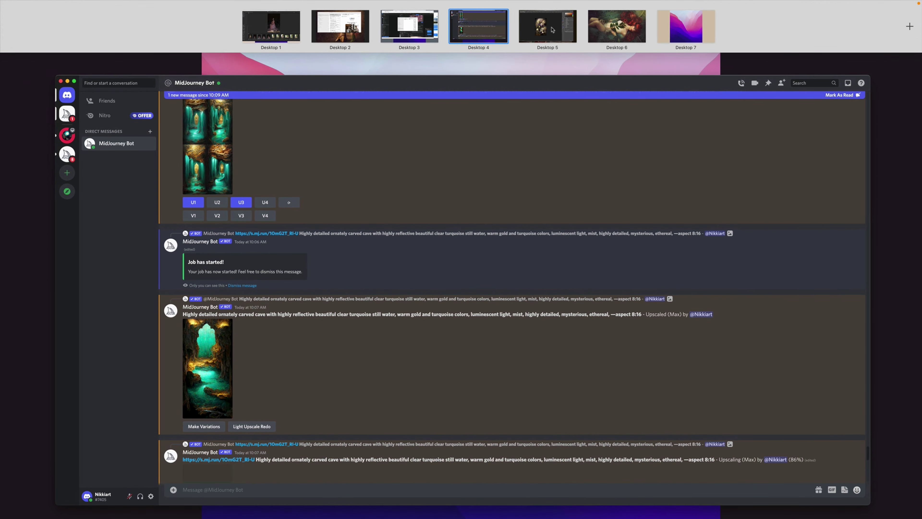
click(556, 29)
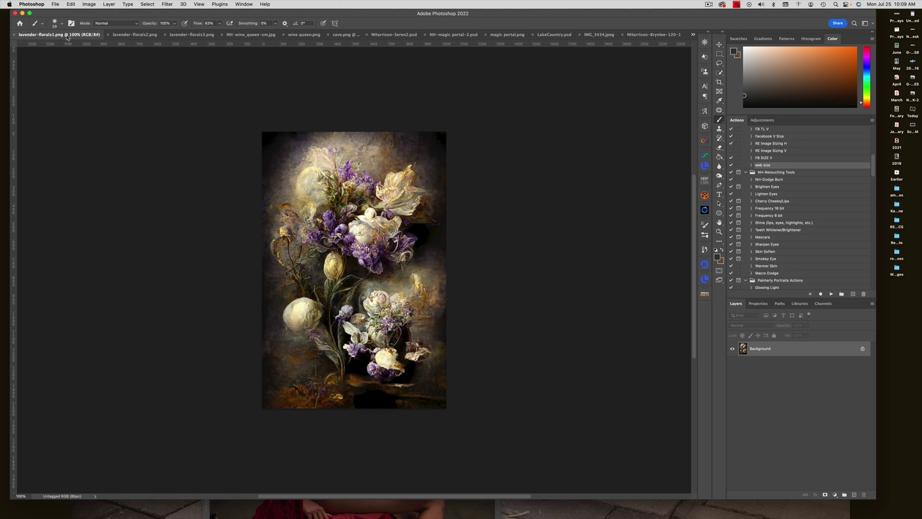
click(138, 36)
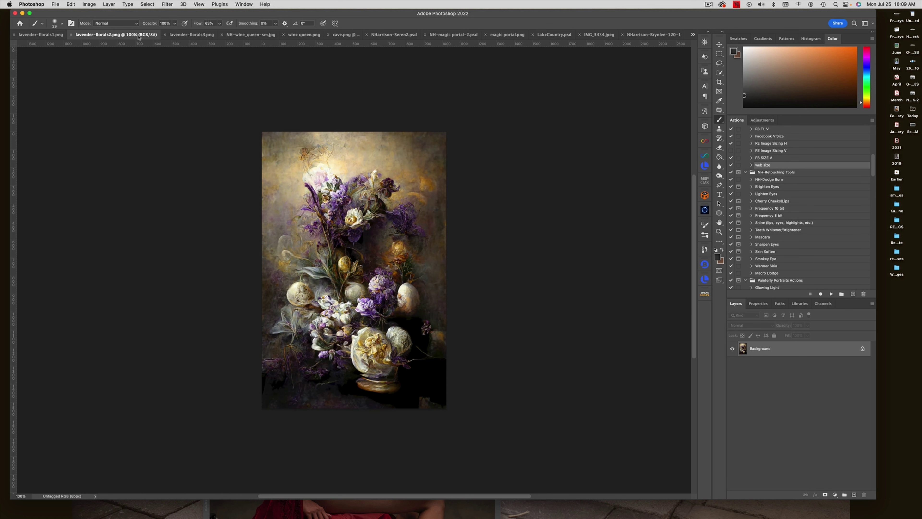
click(190, 35)
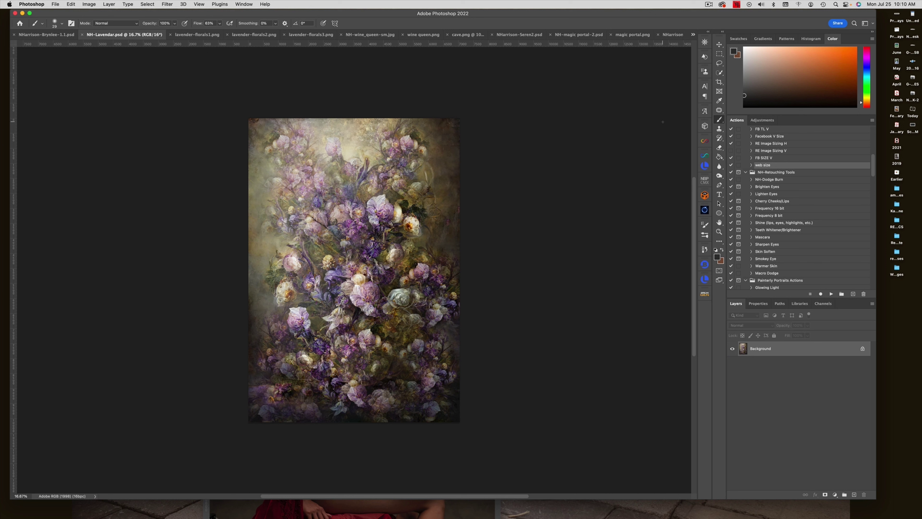
Step: Compare the three lavender florals images again, forwards and backwards, and display the NH-Lavendar.psd floral texture
click(198, 34)
click(247, 35)
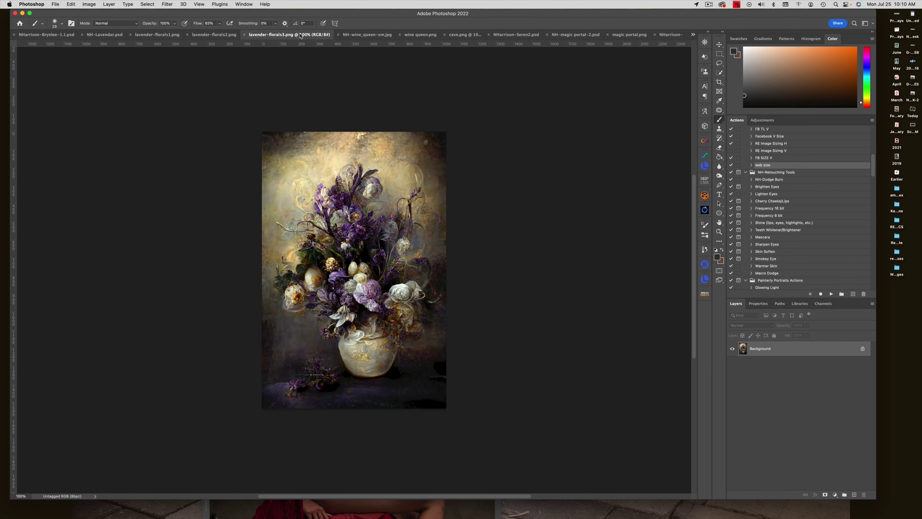
click(300, 36)
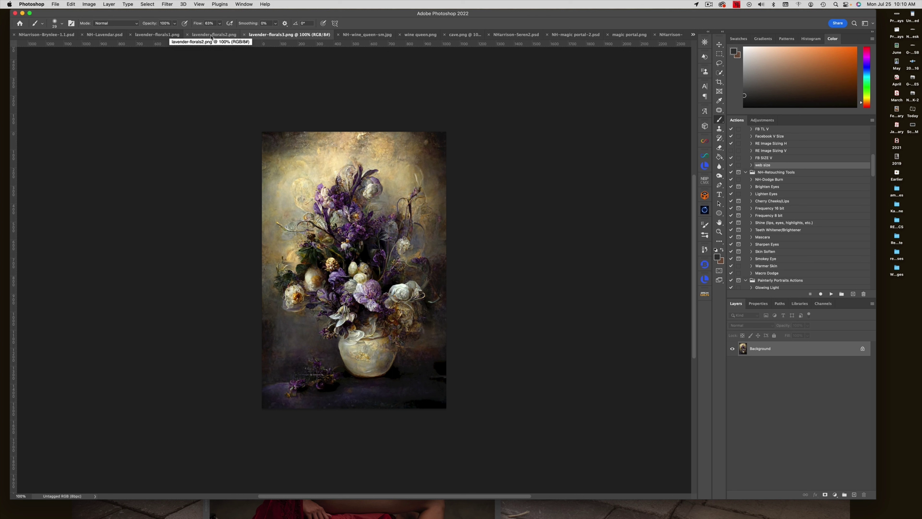
click(211, 35)
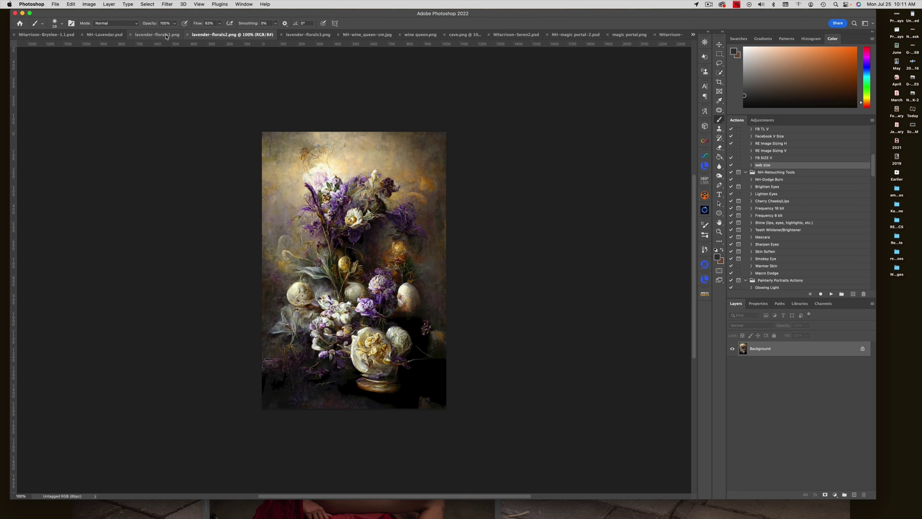
click(167, 35)
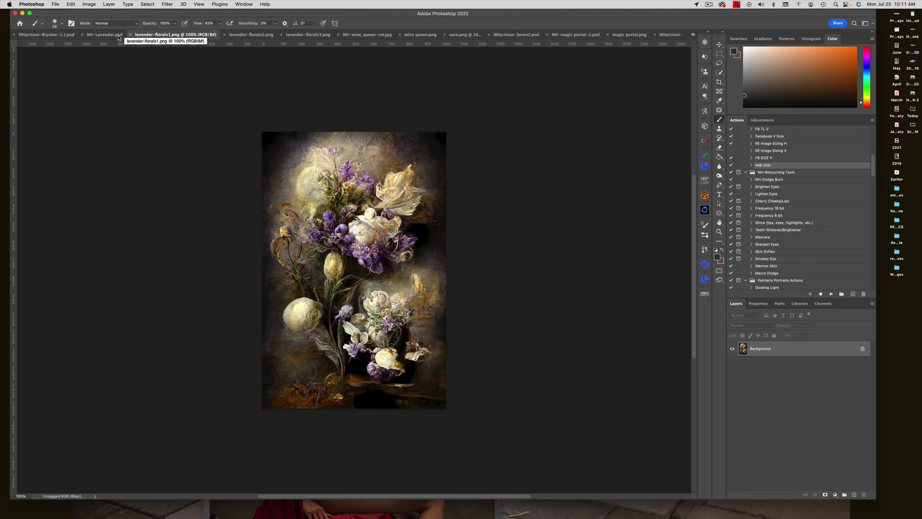
click(92, 35)
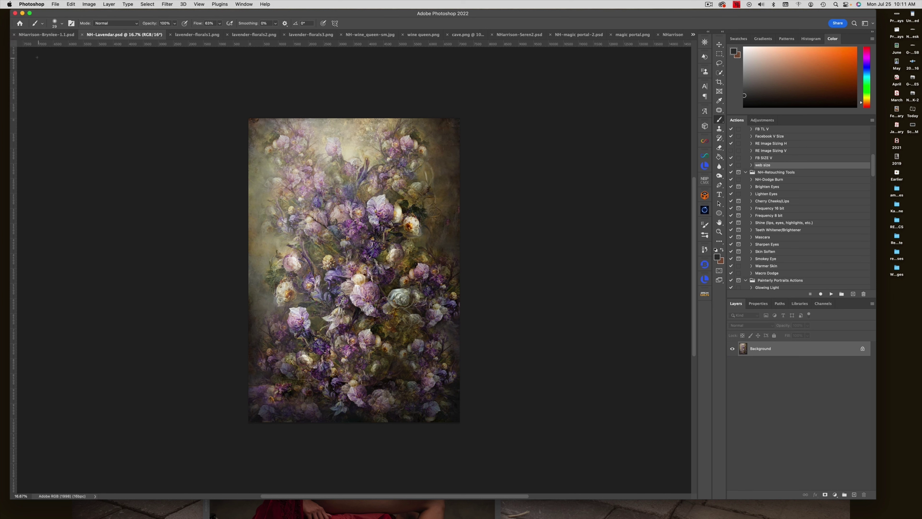
Step: Display the portrait of the girl in the red coat and toggle Layer 0 repeatedly to compare it with Layer 1, leaving it visible
click(68, 37)
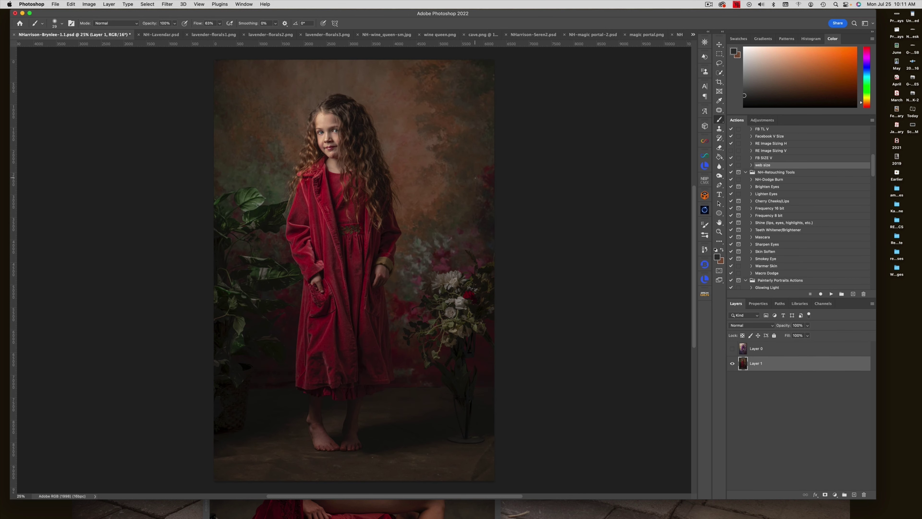
click(732, 349)
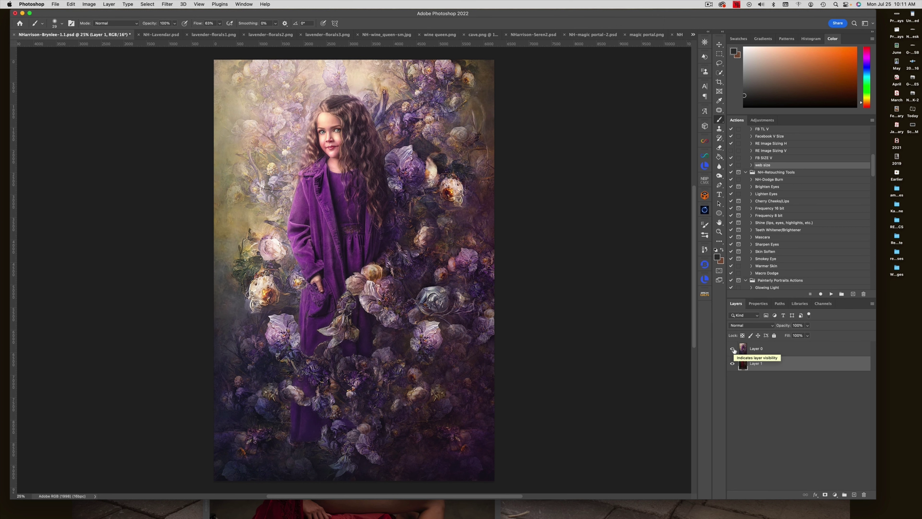
click(732, 348)
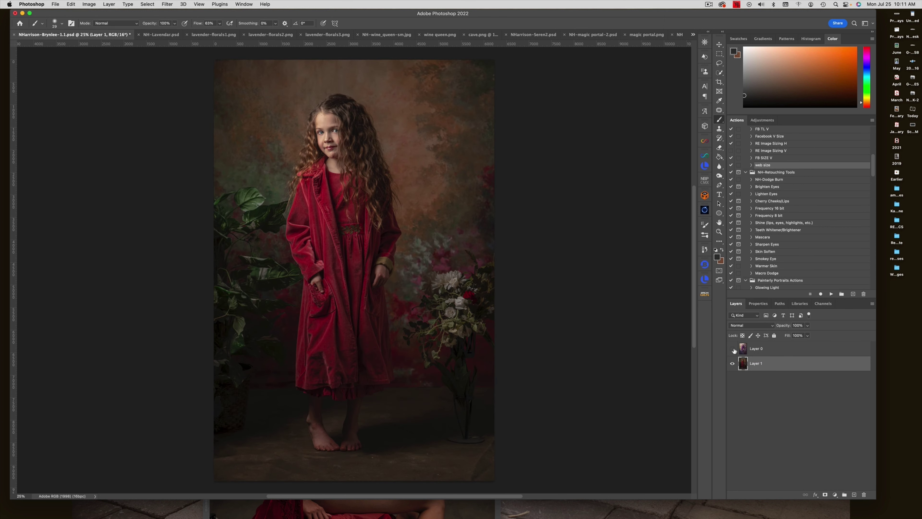
click(732, 349)
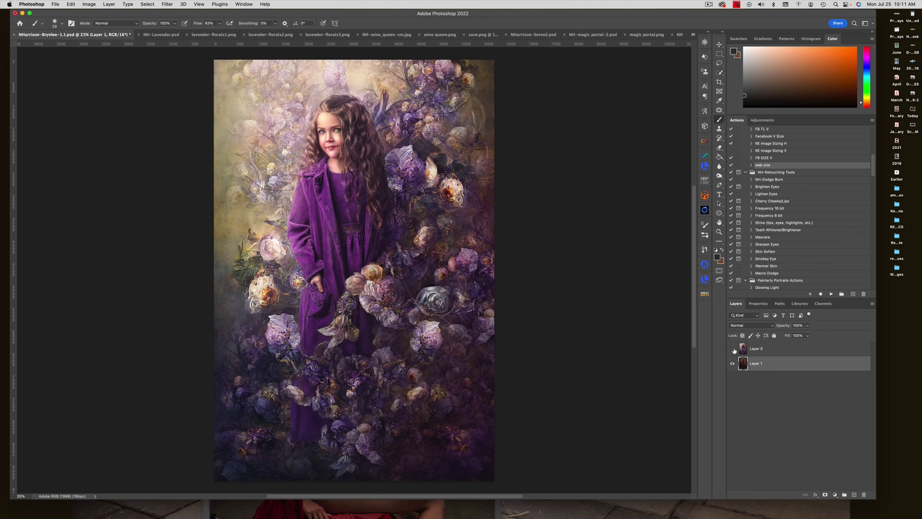
click(733, 349)
click(733, 348)
click(732, 348)
click(733, 348)
Step: Compare the wine queen, cave and magic portal AI images with their finished Photoshop composites
click(439, 35)
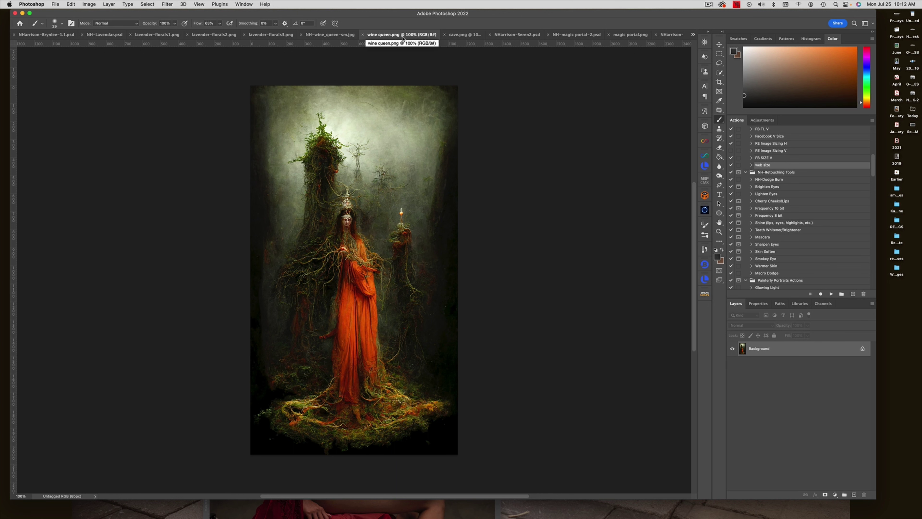
click(320, 35)
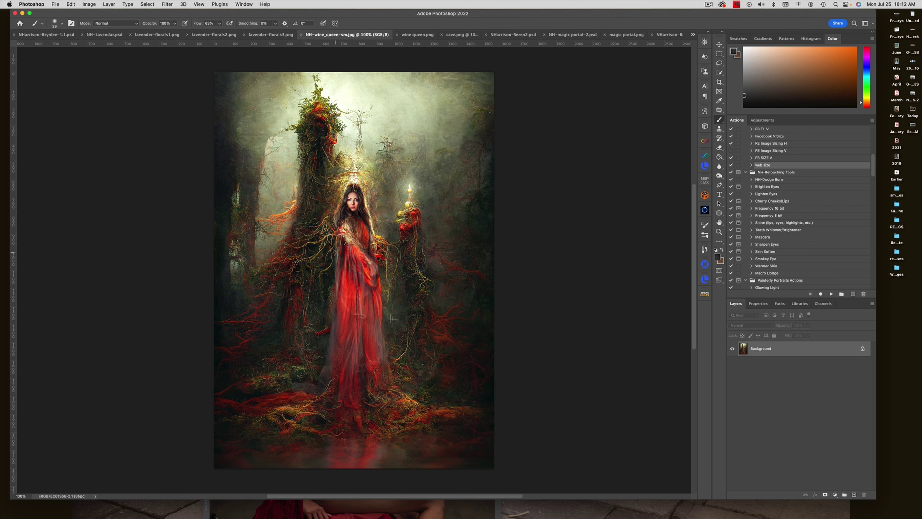
click(456, 36)
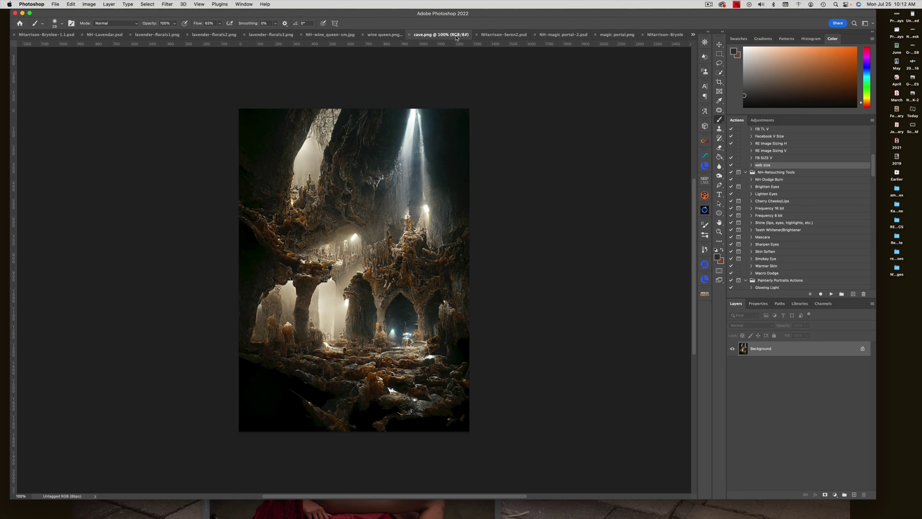
click(513, 35)
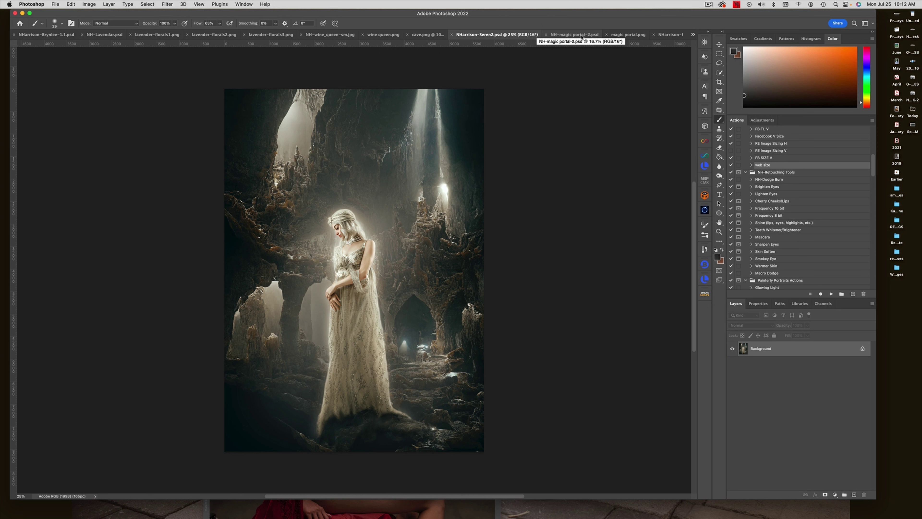
click(620, 36)
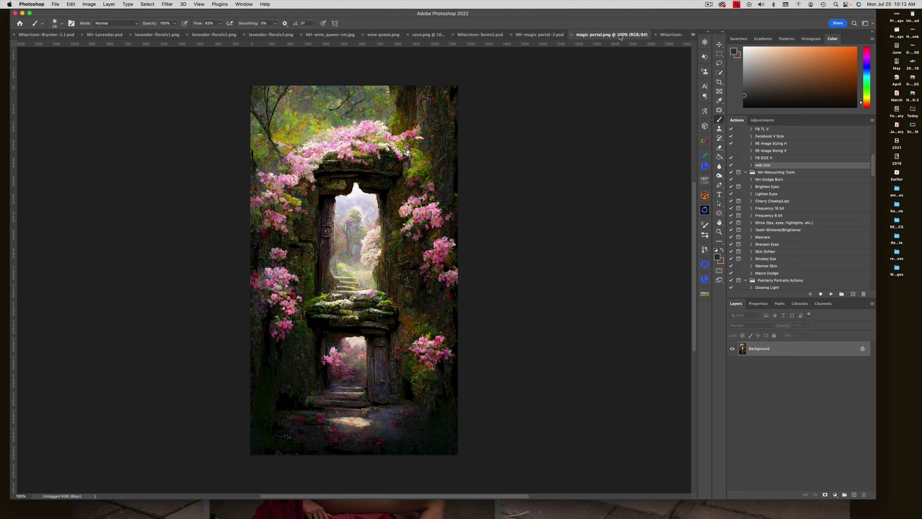
click(538, 35)
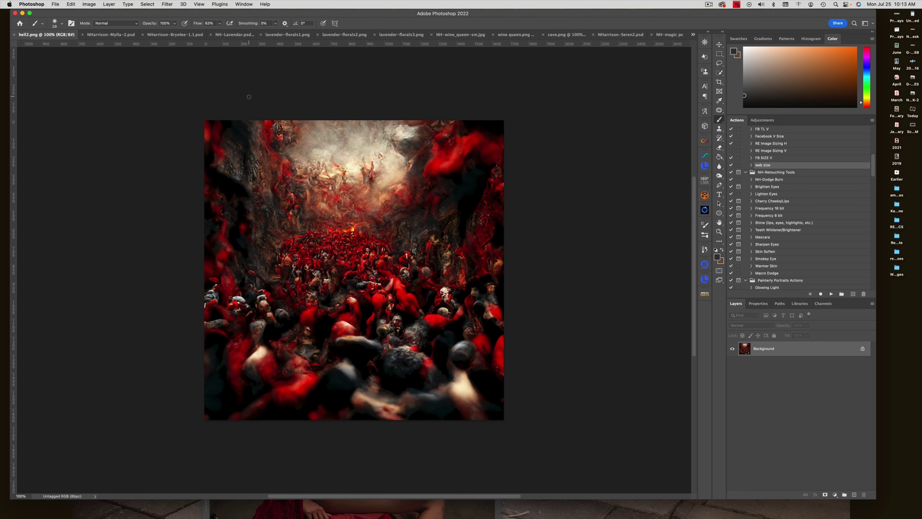
Step: Display the seated red-hooded portrait and show Layer 0 to compare its edited version with the original
click(113, 34)
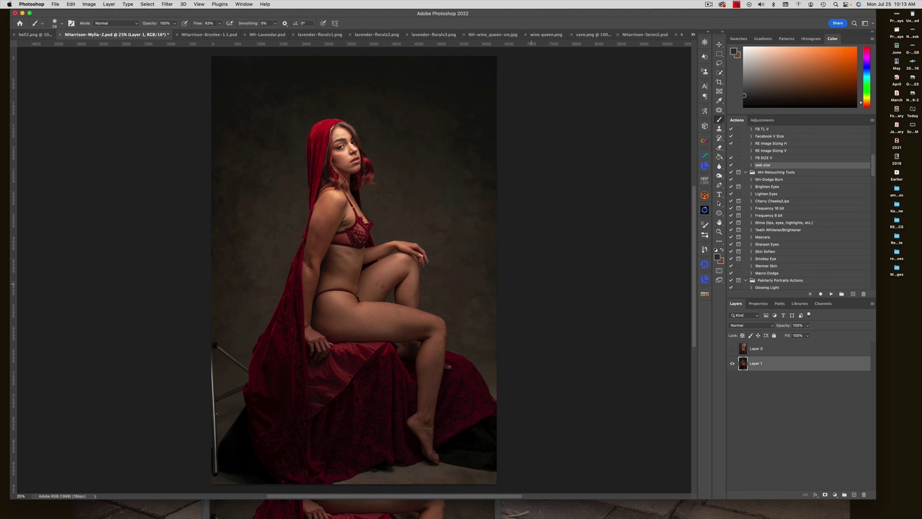
click(733, 349)
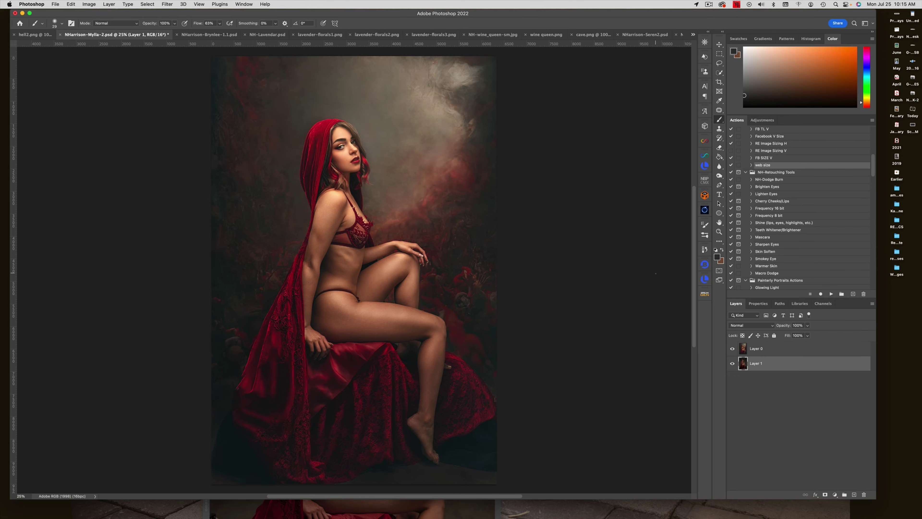
Step: Switch to Safari and read through the description and comments of the YouTube video on creating floral textures with MidJourney AI
key(super+Tab)
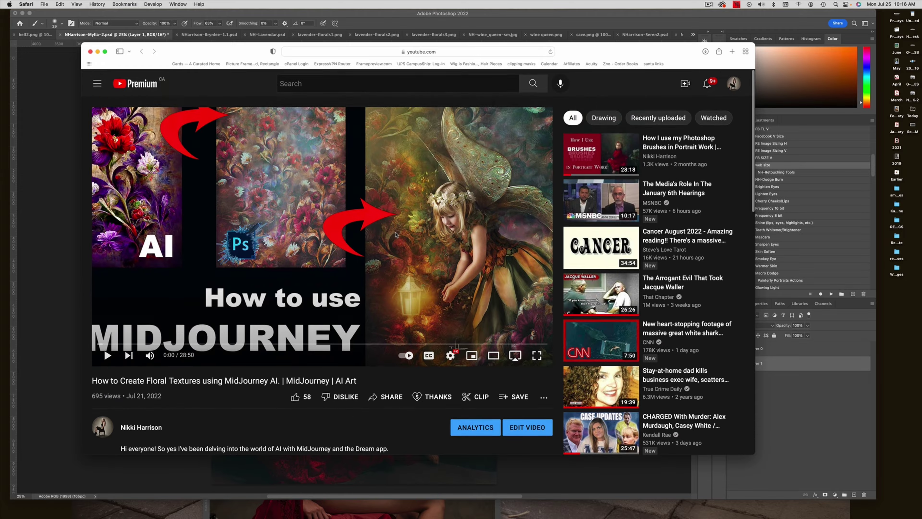
scroll(396, 234, down, 3)
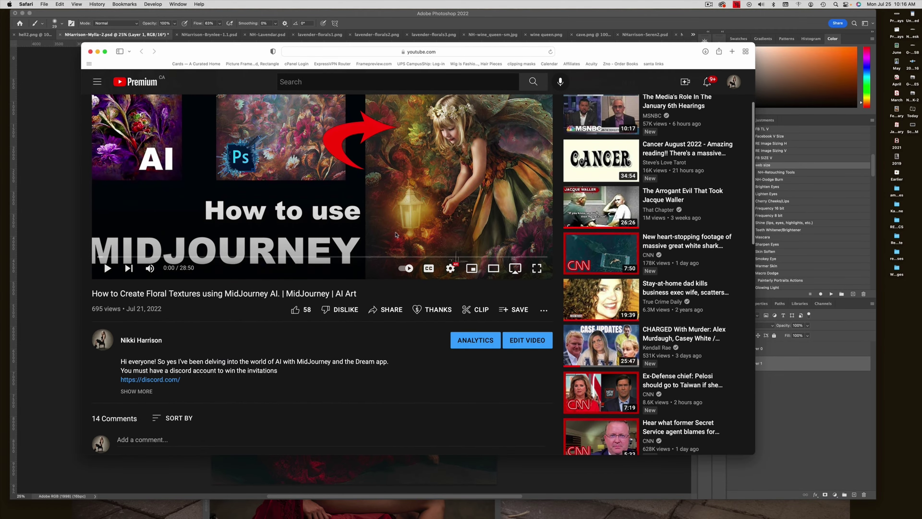
scroll(396, 235, down, 2)
scroll(395, 234, up, 4)
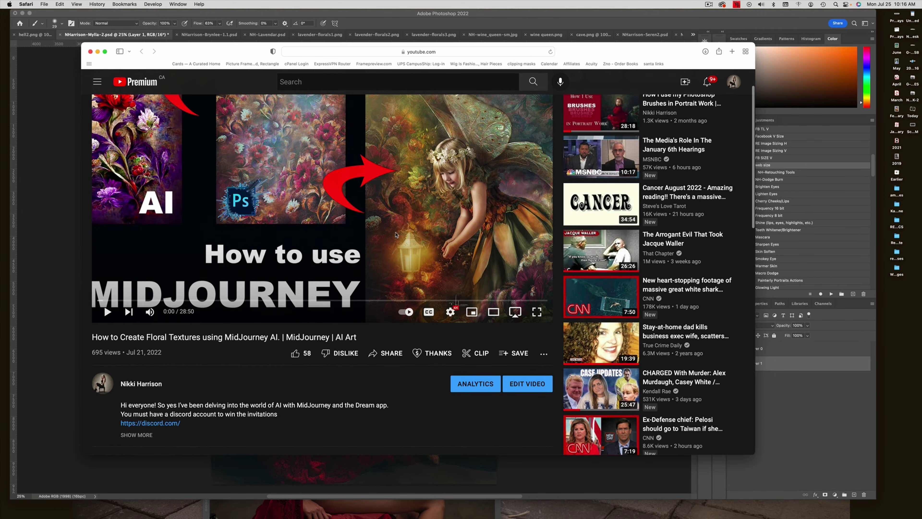
scroll(396, 235, down, 5)
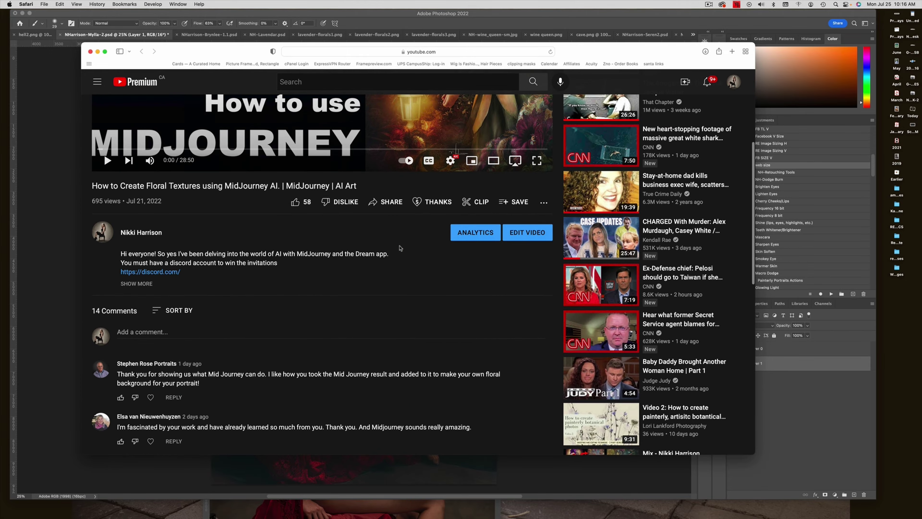
scroll(400, 248, down, 3)
scroll(400, 248, down, 2)
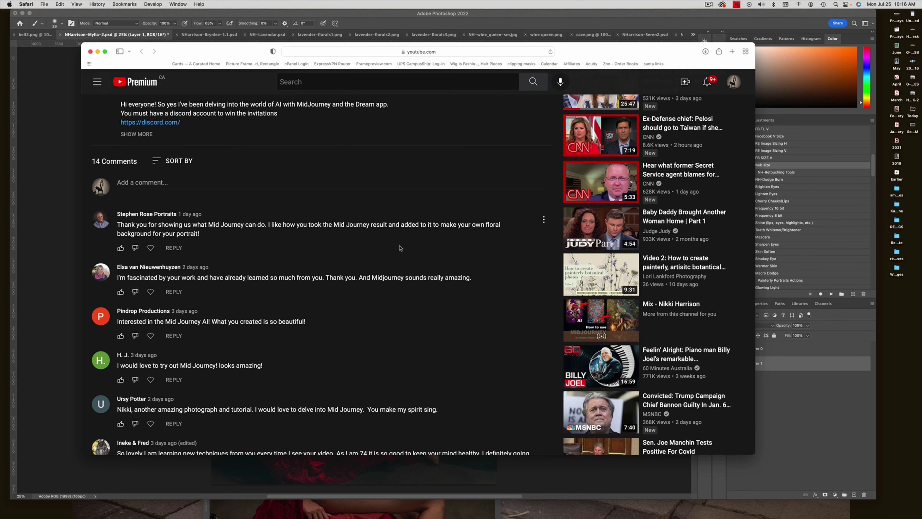
scroll(400, 248, down, 7)
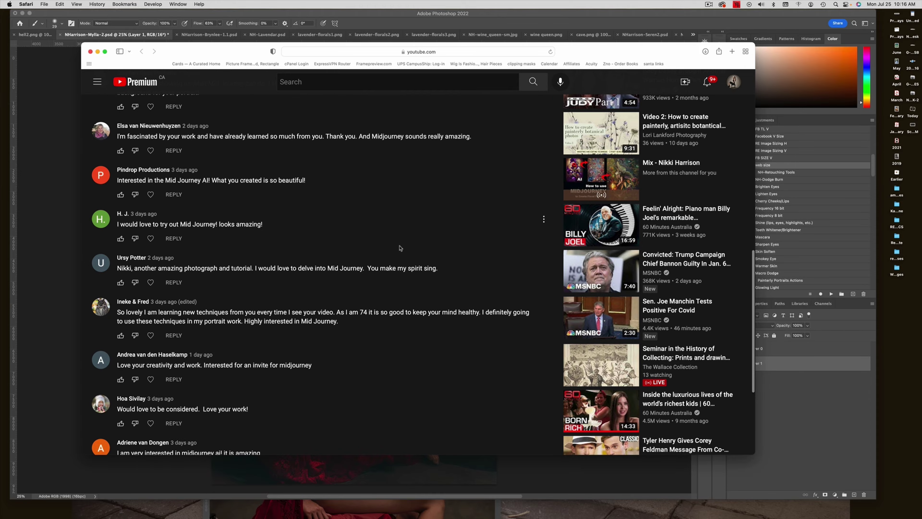
scroll(400, 248, down, 4)
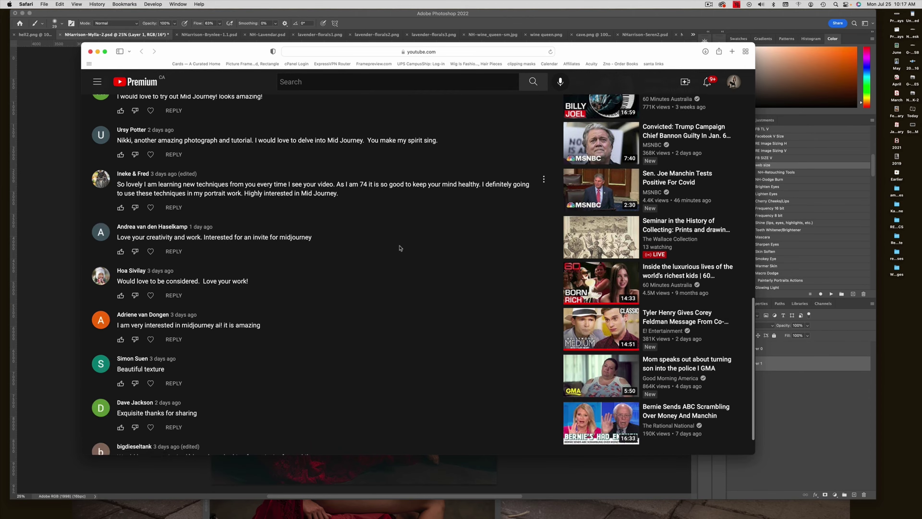
scroll(400, 248, down, 2)
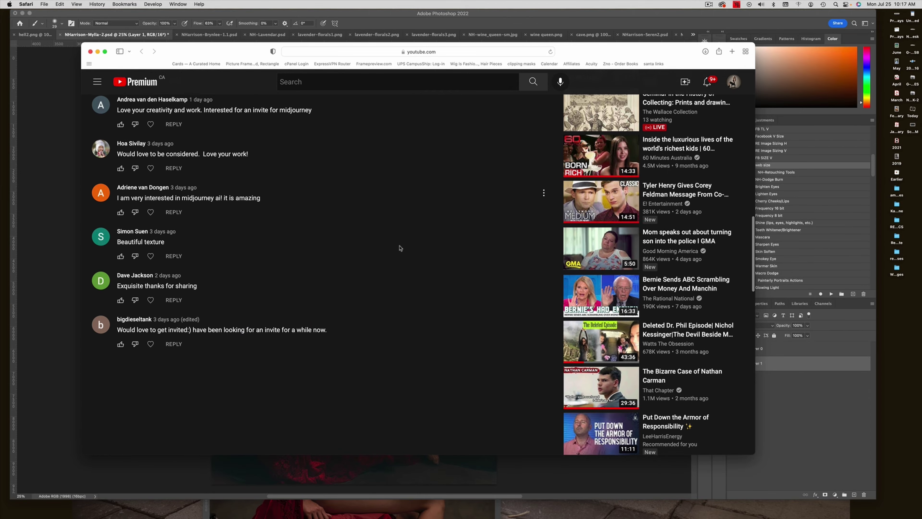
Step: Heart the comments "Would love to be considered. Love your work!", "You make my spirit sing." and "I would love to try out Mid Journey! looks amazing!"
scroll(399, 247, up, 3)
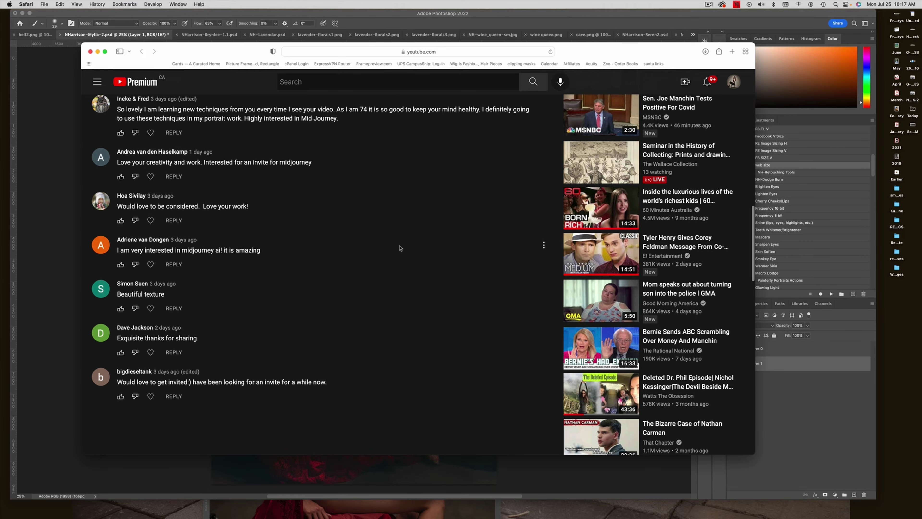
scroll(399, 247, up, 2)
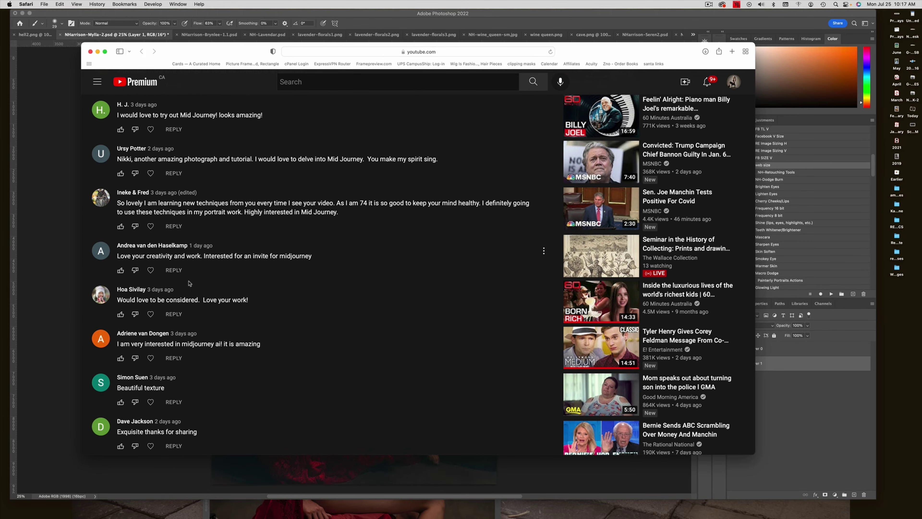
click(151, 314)
scroll(340, 291, up, 1)
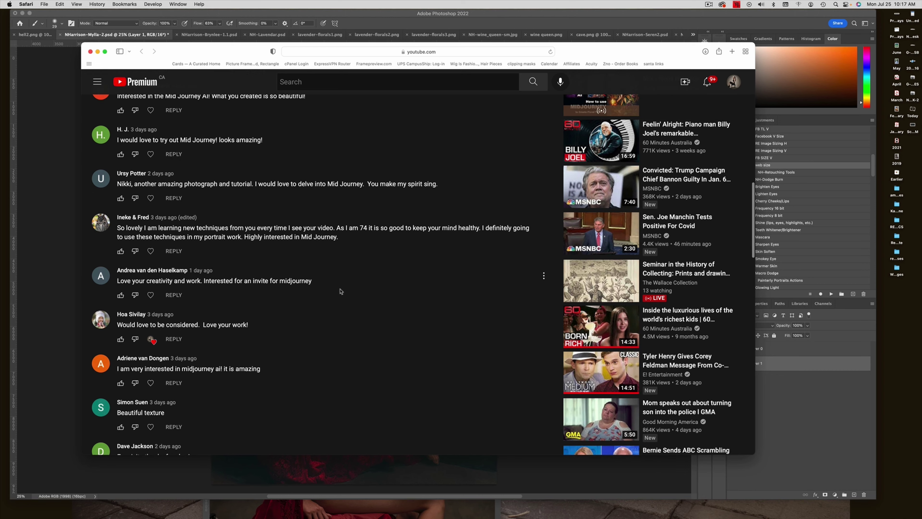
scroll(340, 292, up, 1)
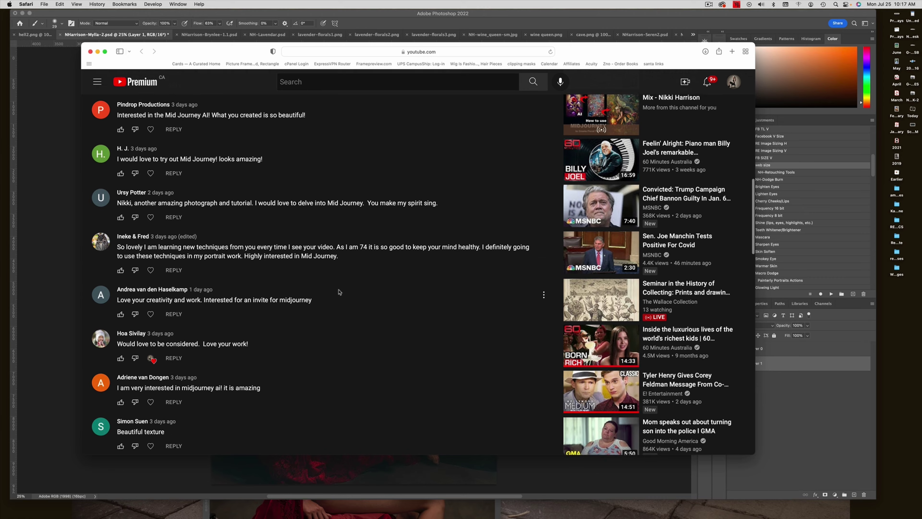
scroll(339, 291, up, 1)
click(151, 229)
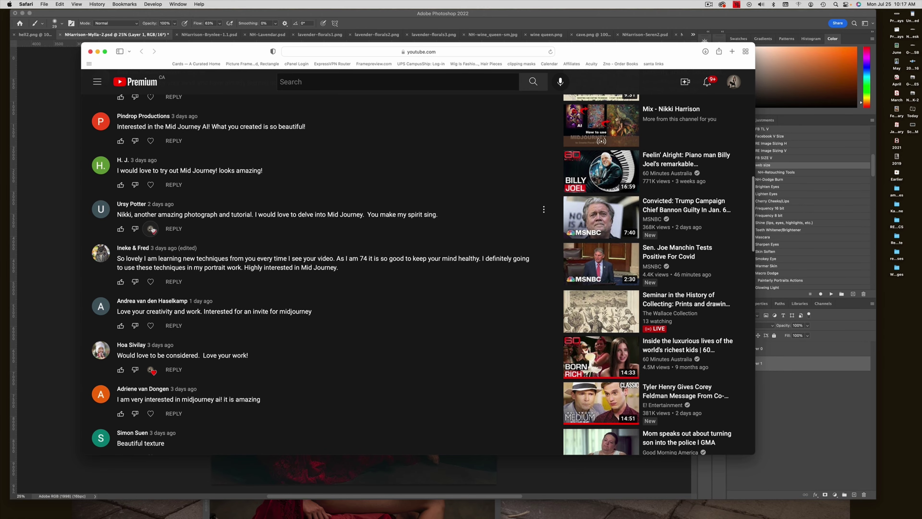
scroll(338, 247, up, 3)
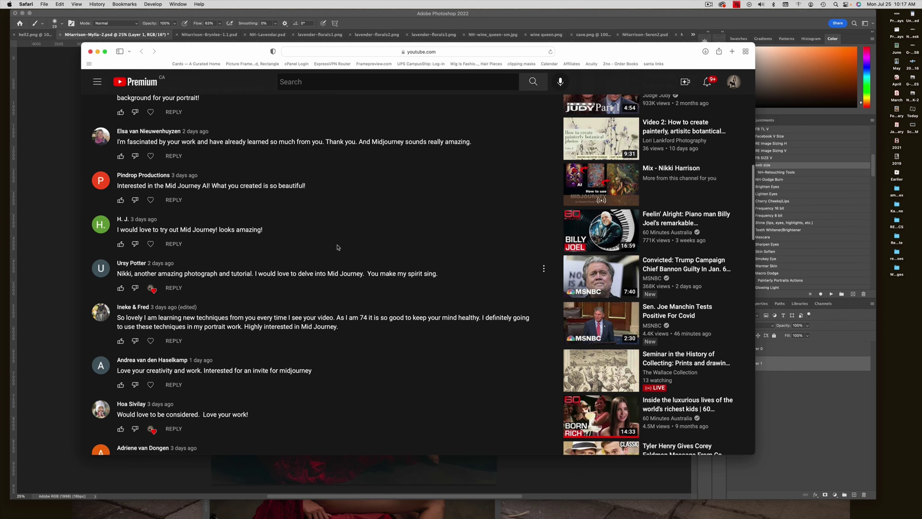
scroll(337, 247, up, 1)
click(150, 248)
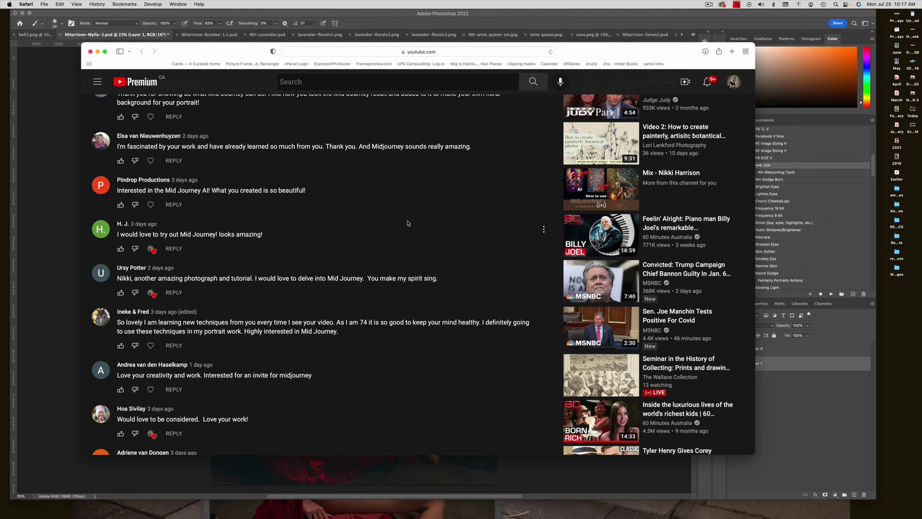
scroll(408, 223, down, 2)
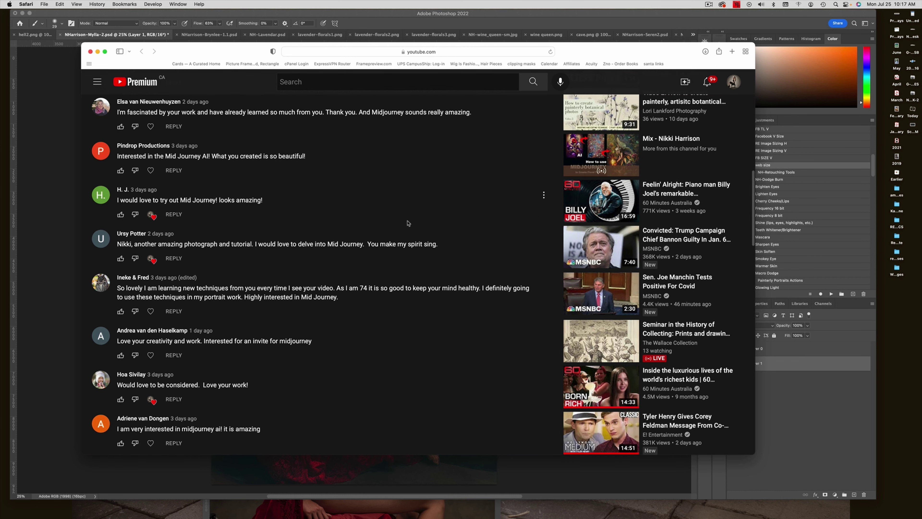